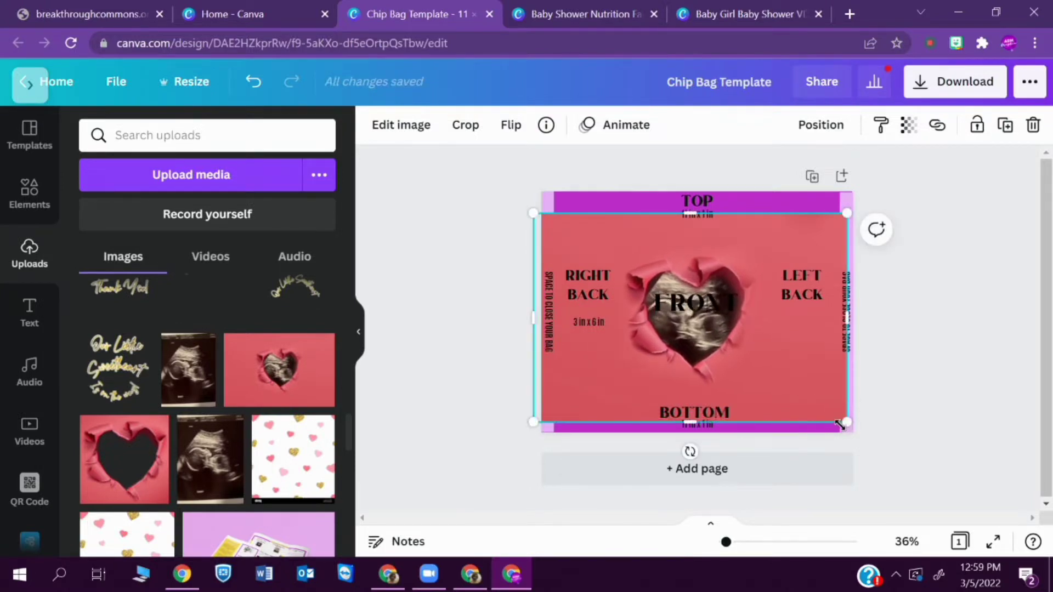
Enlarge the heart ultrasound photo to cover the template's full width and centre it horizontally on the page.
drag(840, 424, 857, 427)
mouse_move(802, 390)
mouse_down()
mouse_move(805, 367)
mouse_move(798, 378)
mouse_up()
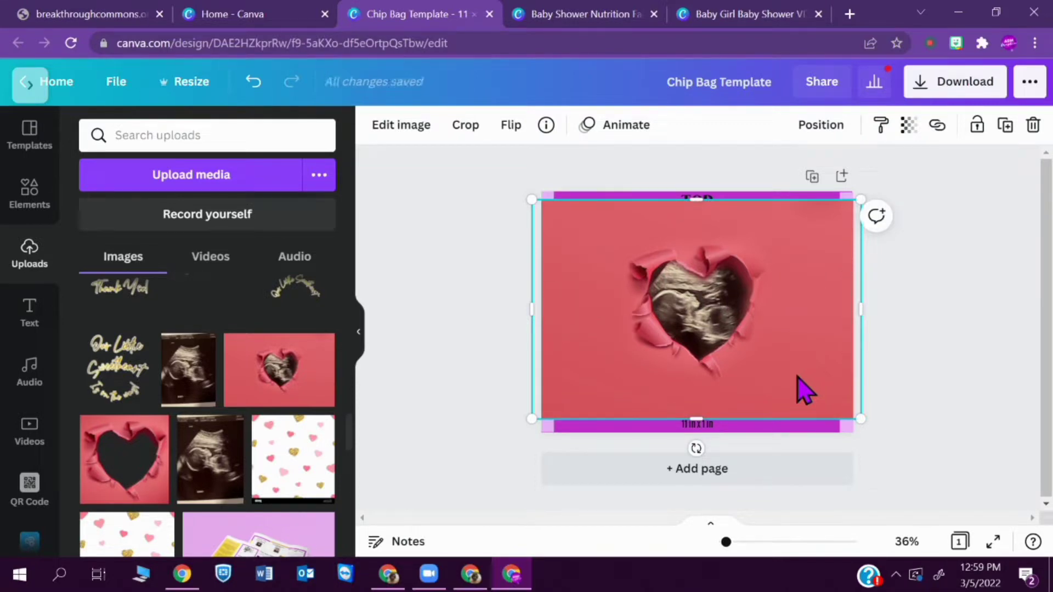
click(823, 127)
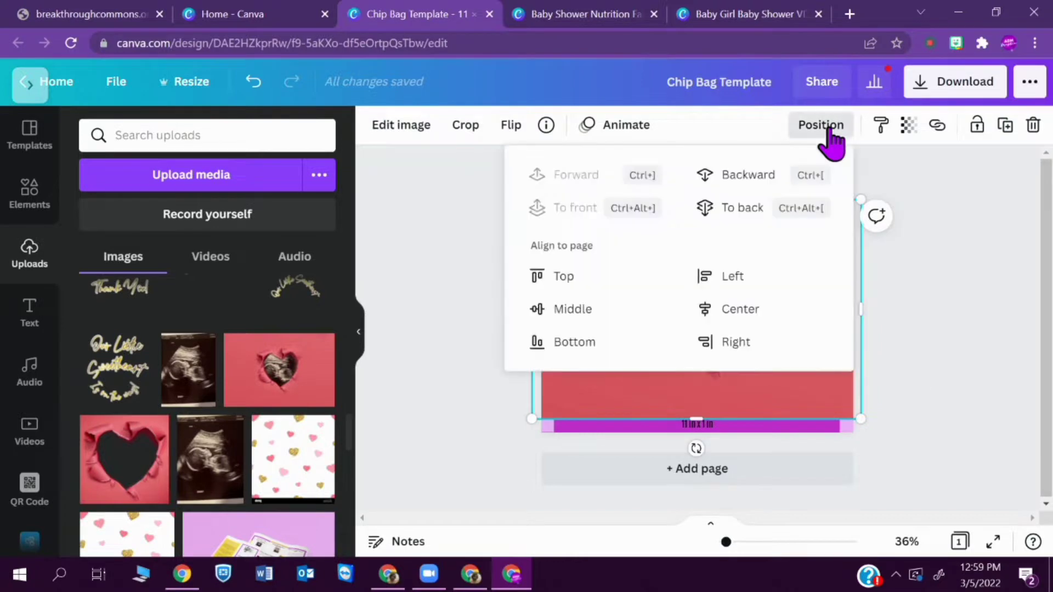
click(735, 324)
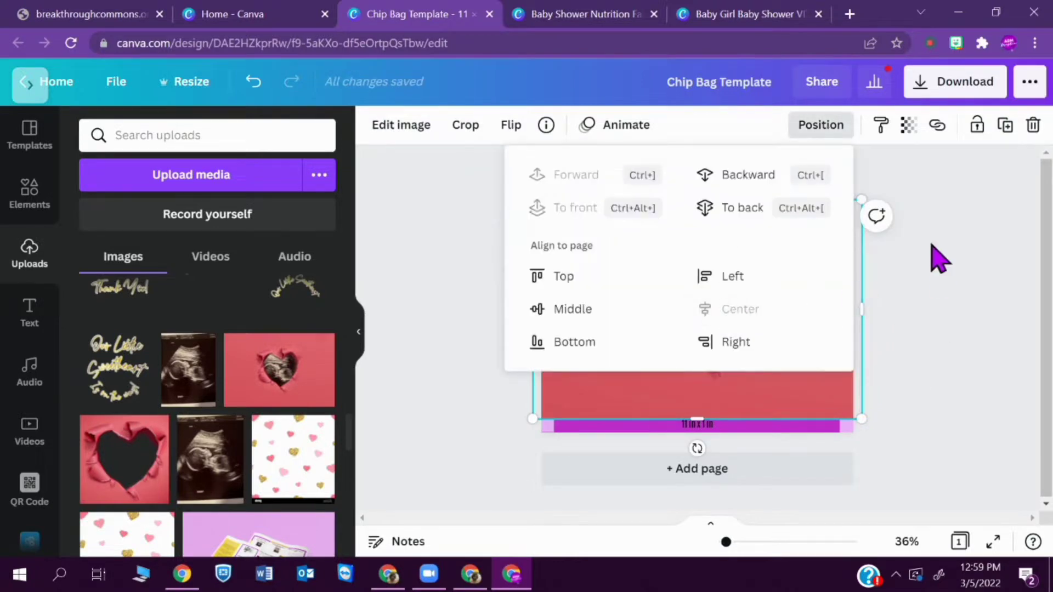
Set the heart photo's transparency to 55 and deselect it.
click(908, 132)
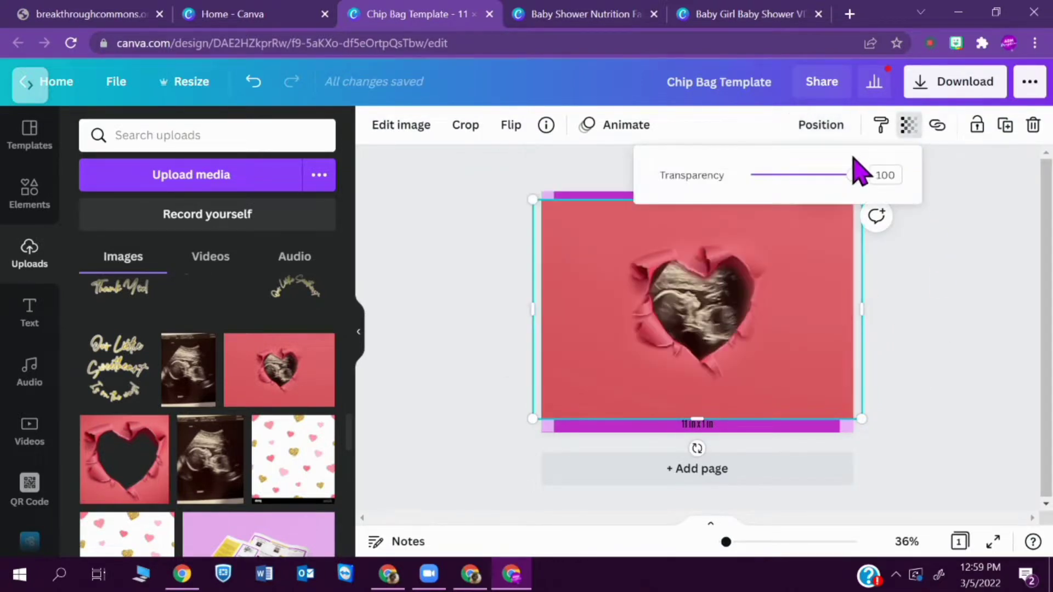
drag(852, 176, 807, 177)
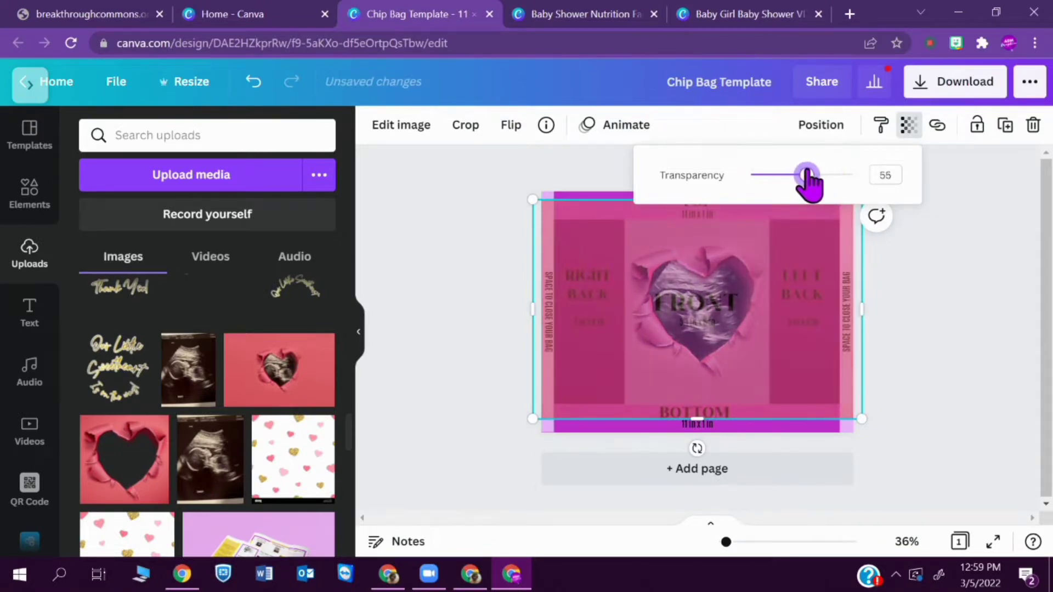
click(998, 286)
click(1000, 282)
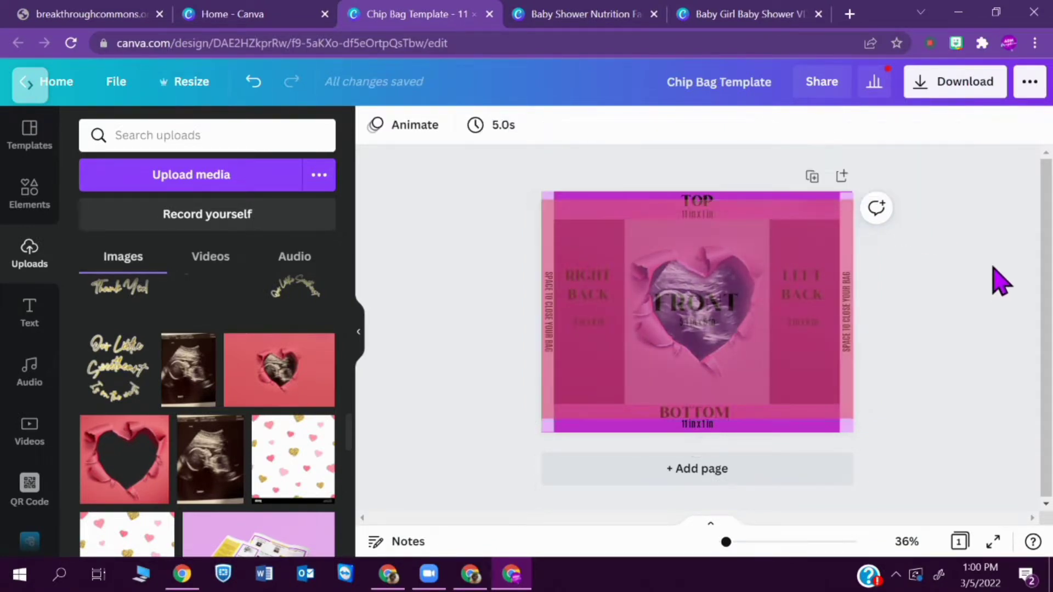
Add the recently used white torn-paper graphic and enlarge it to span the template's bottom edge.
click(11, 204)
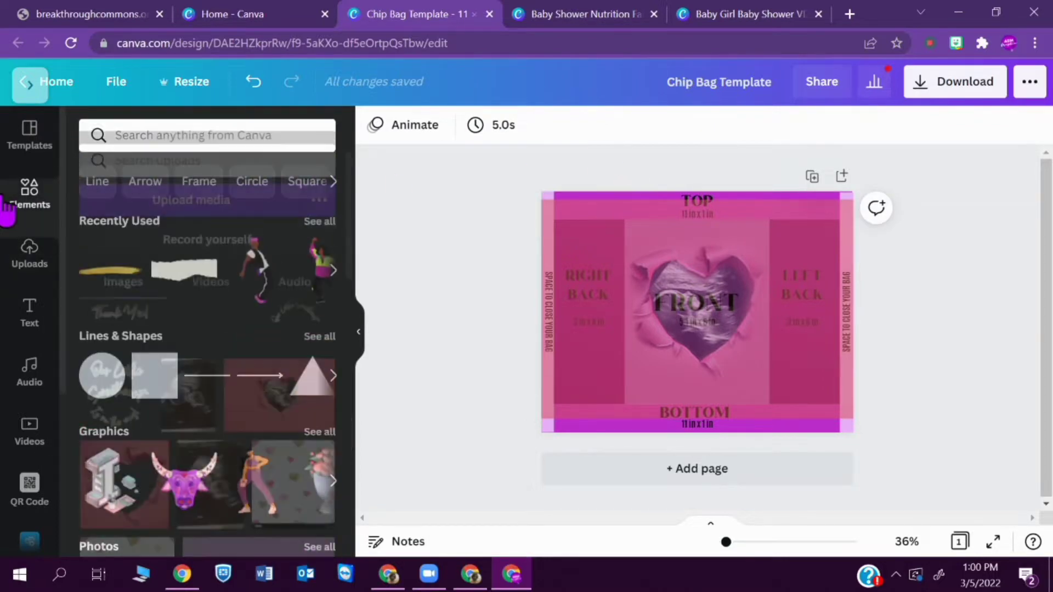
click(175, 277)
drag(761, 301, 716, 433)
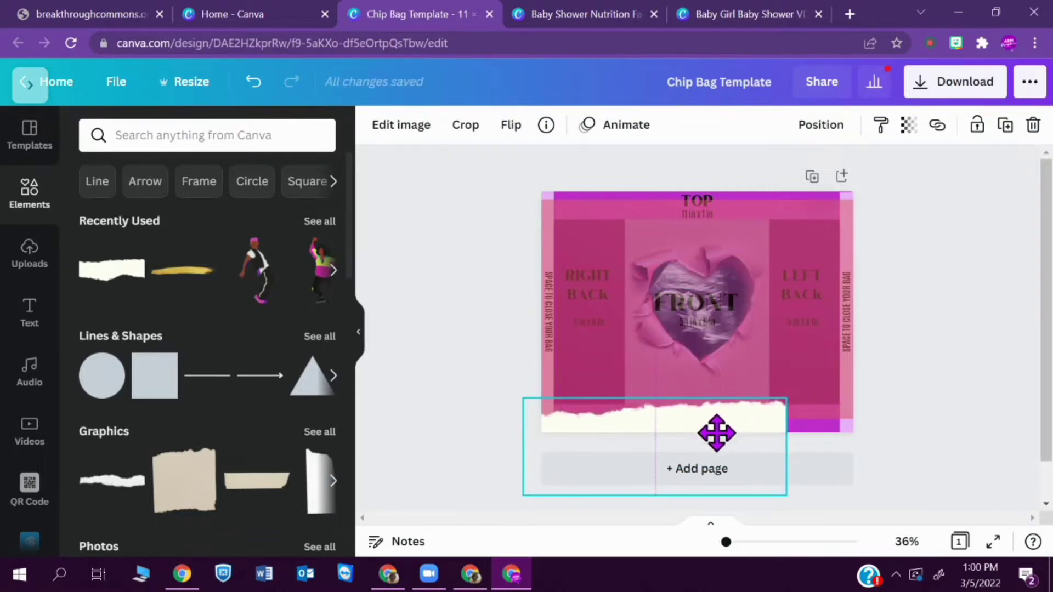
drag(787, 397, 922, 400)
drag(787, 404, 796, 433)
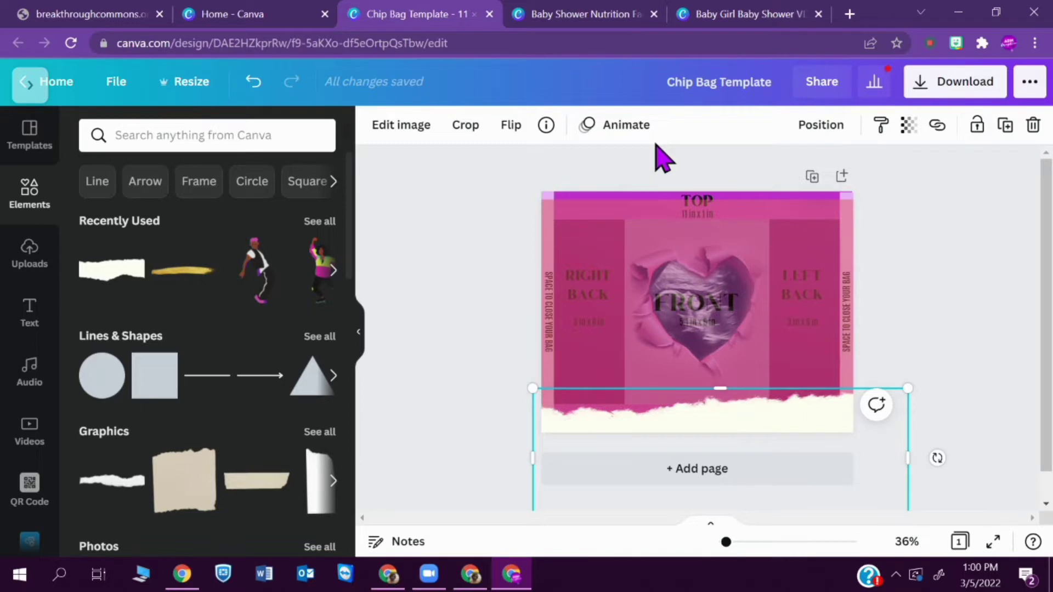
Apply a Glow shadow with transparency 89 to the bottom torn-paper strip.
click(402, 128)
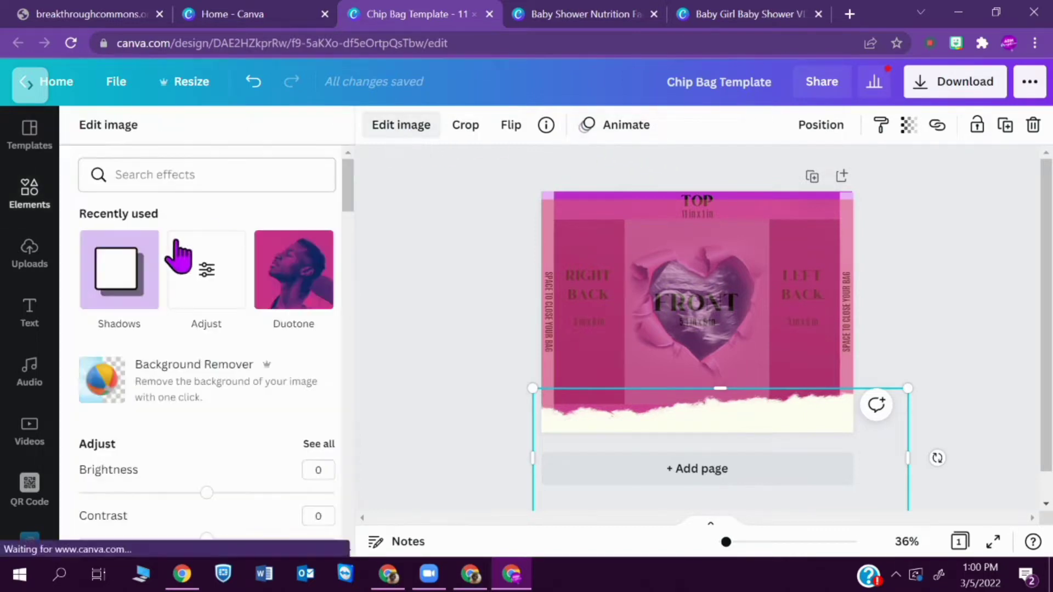
click(117, 264)
click(202, 233)
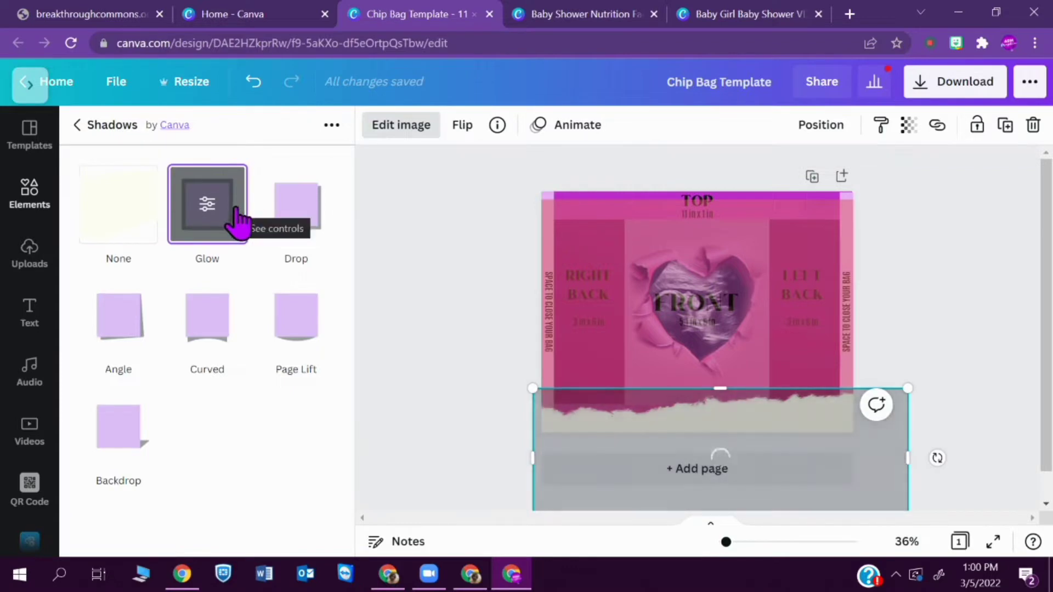
click(228, 236)
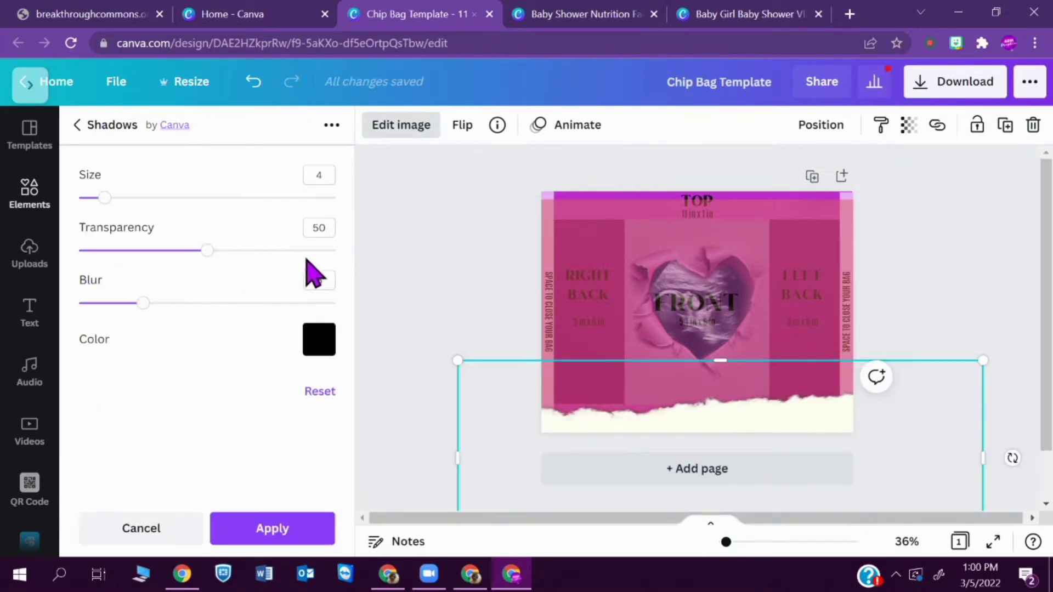
drag(207, 250, 246, 252)
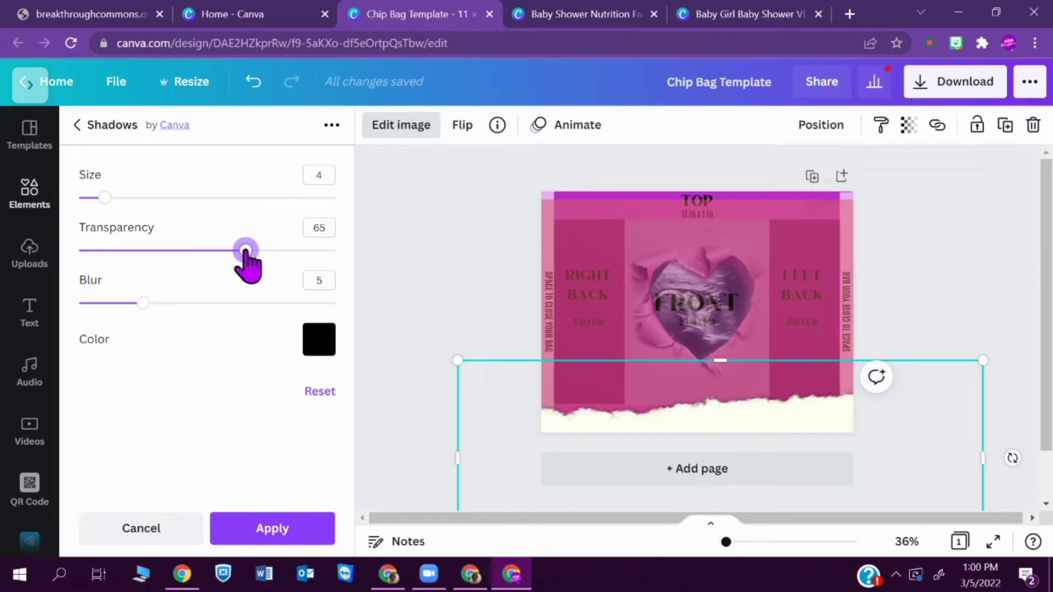
drag(246, 253, 307, 253)
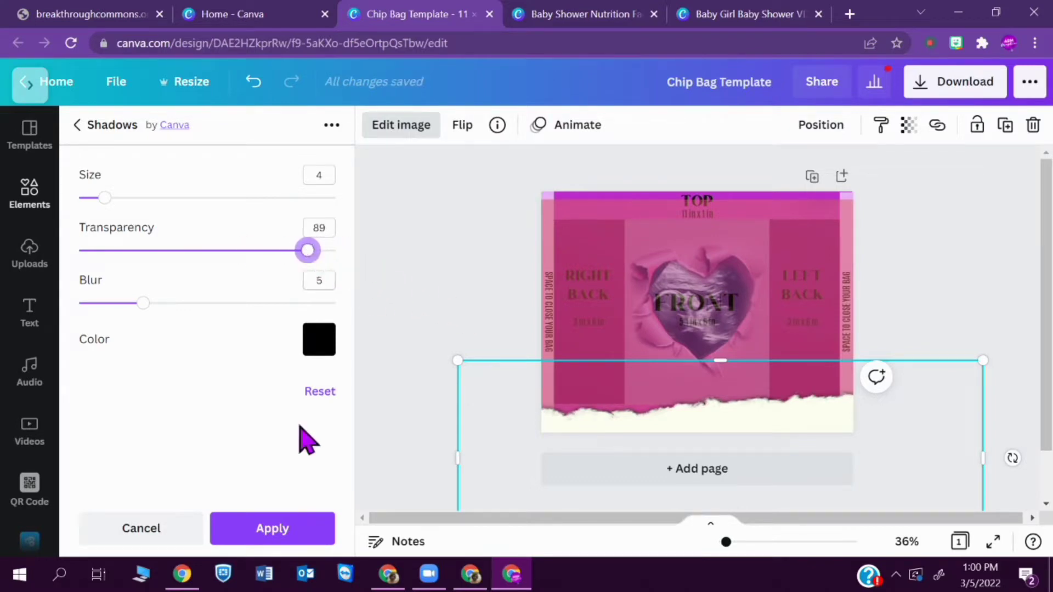
click(289, 531)
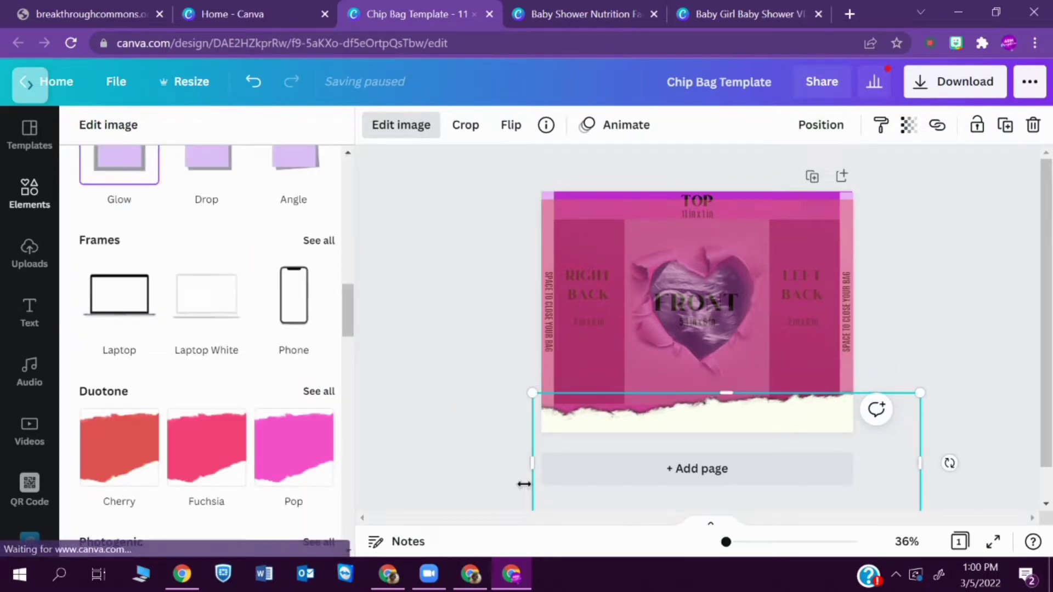
Place a second torn-paper strip across the template's top edge, flip it vertically and adjust its position.
drag(784, 433, 765, 157)
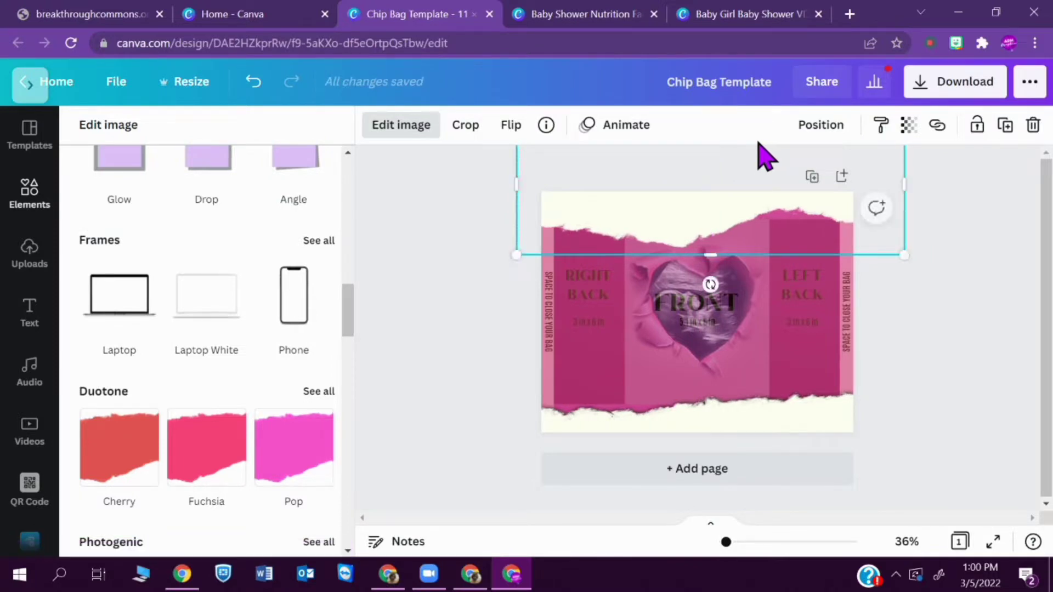
click(517, 132)
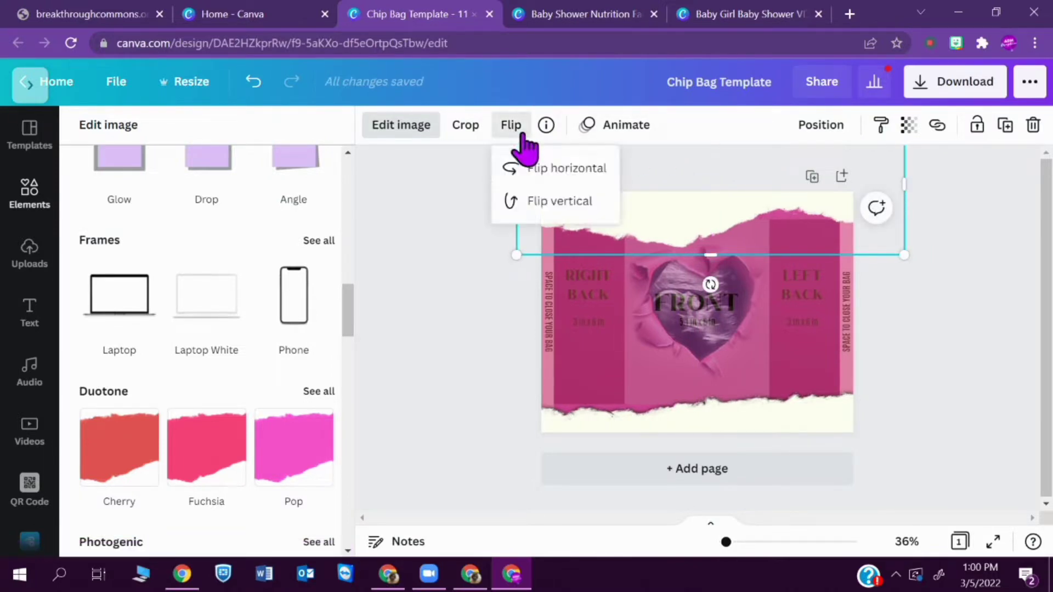
click(540, 203)
drag(811, 228, 792, 194)
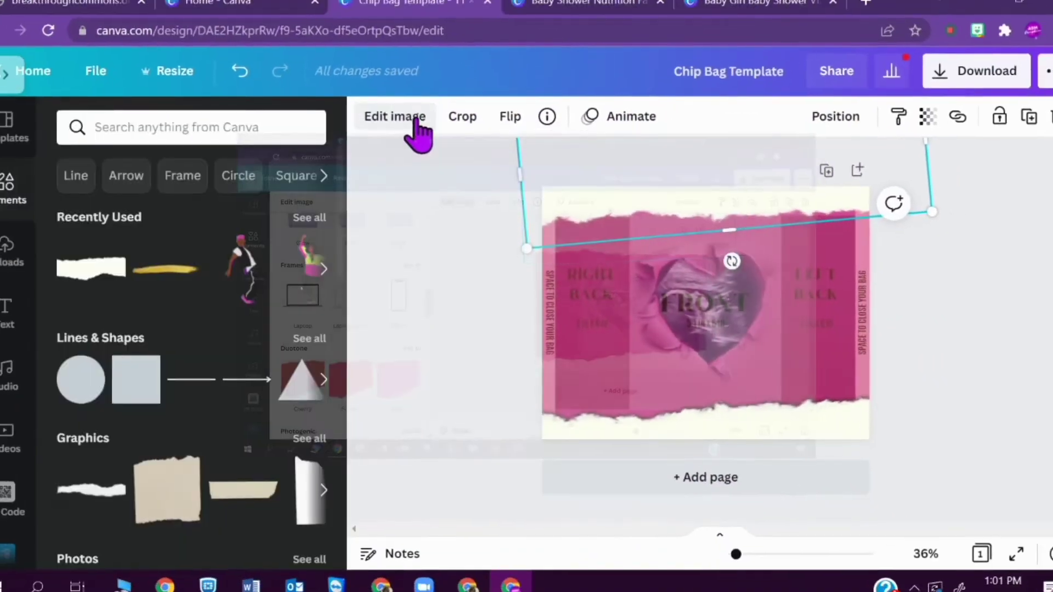
Apply a Glow shadow to the top torn-paper strip.
click(410, 138)
click(118, 269)
click(210, 220)
click(210, 217)
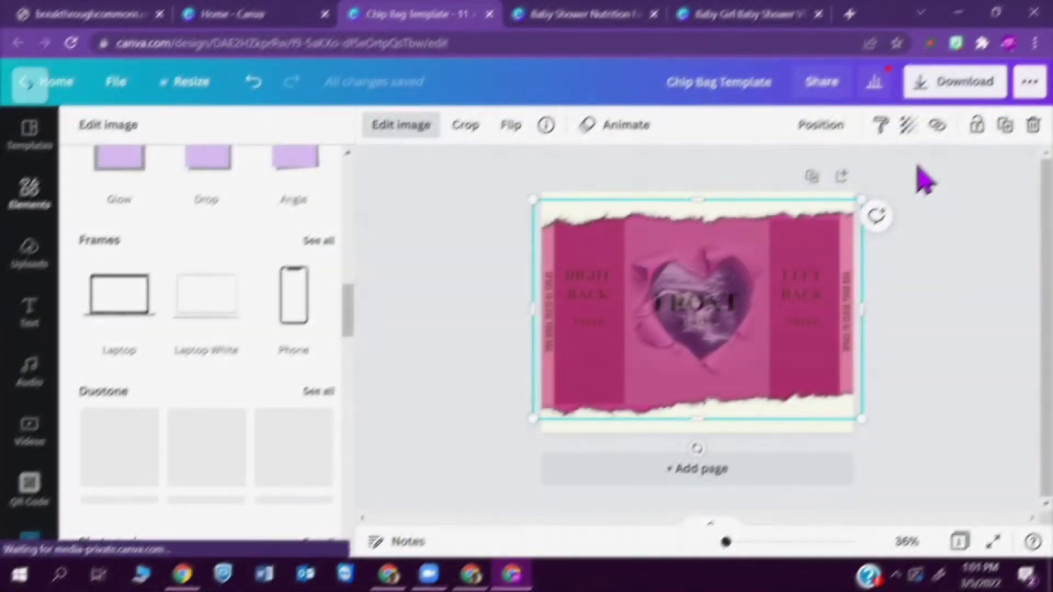
Set the heart photo's transparency to 61.
click(908, 132)
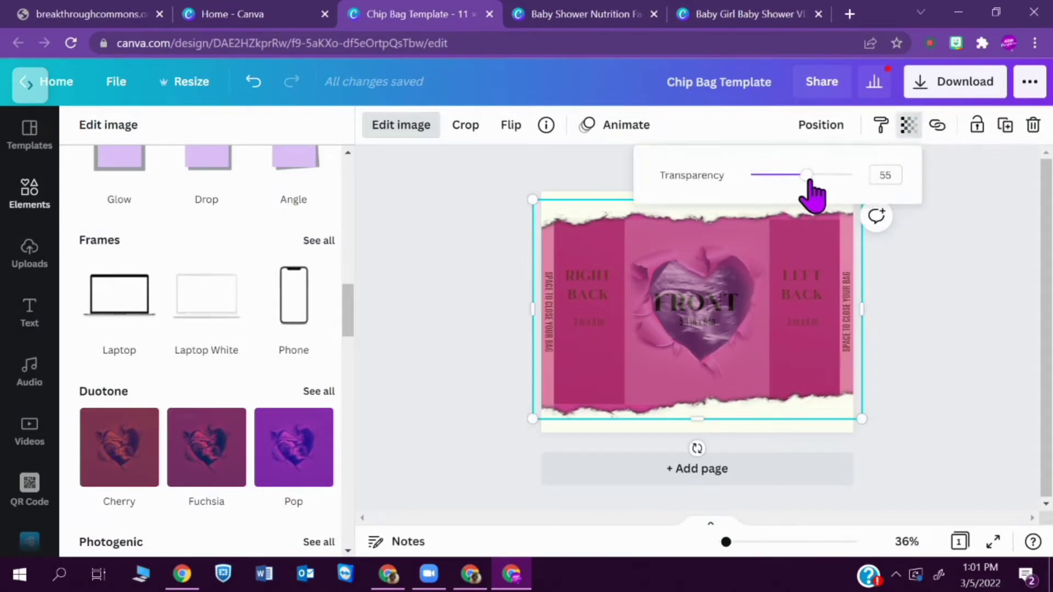
drag(810, 181, 833, 182)
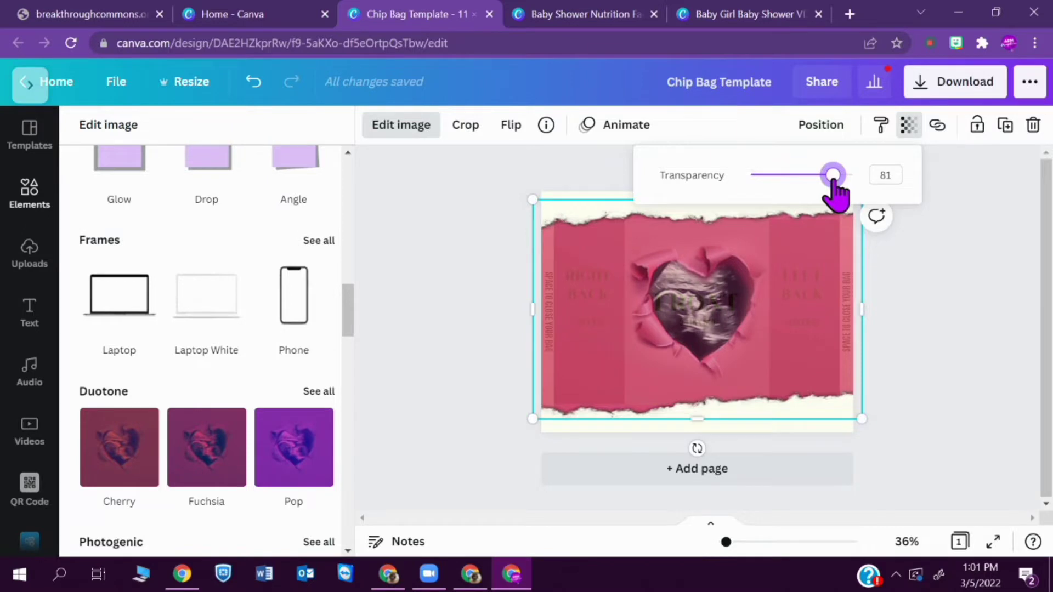
drag(834, 182, 815, 181)
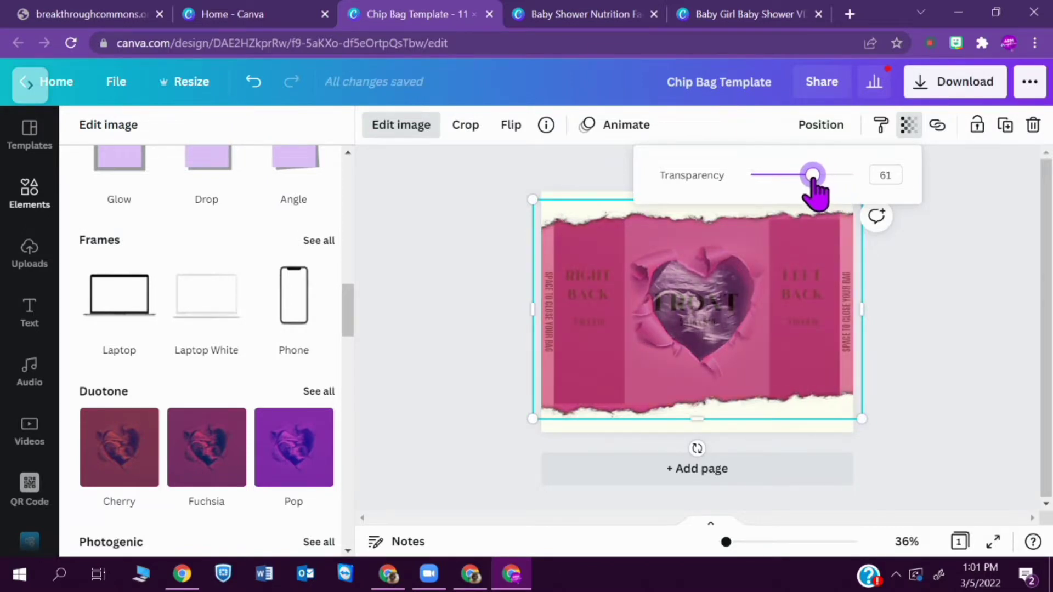
Add the gold brush stroke, enlarge it across the page above the bottom torn paper, and send it backward behind the paper.
click(30, 203)
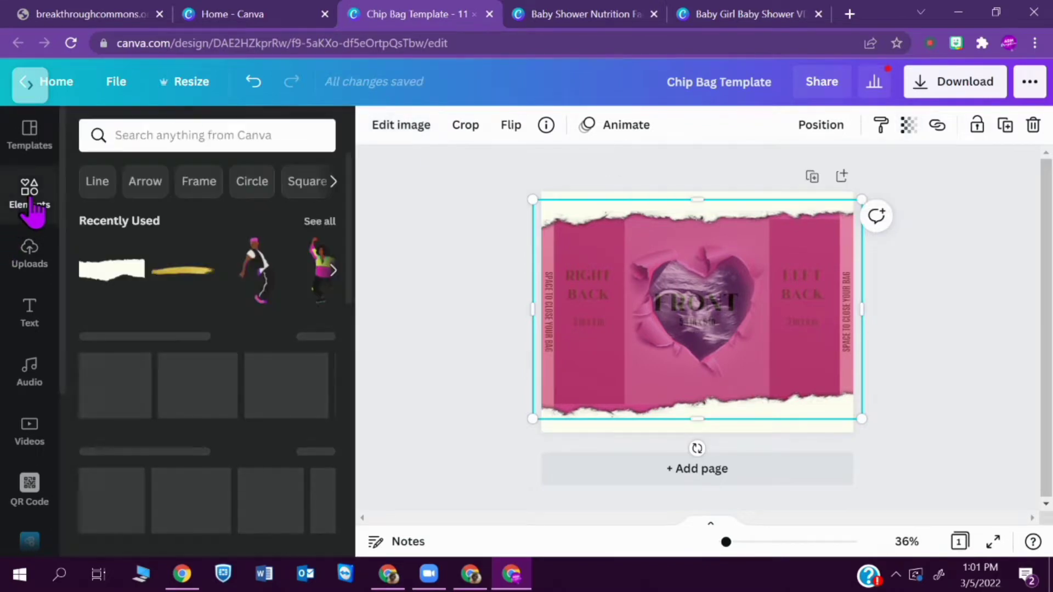
click(188, 277)
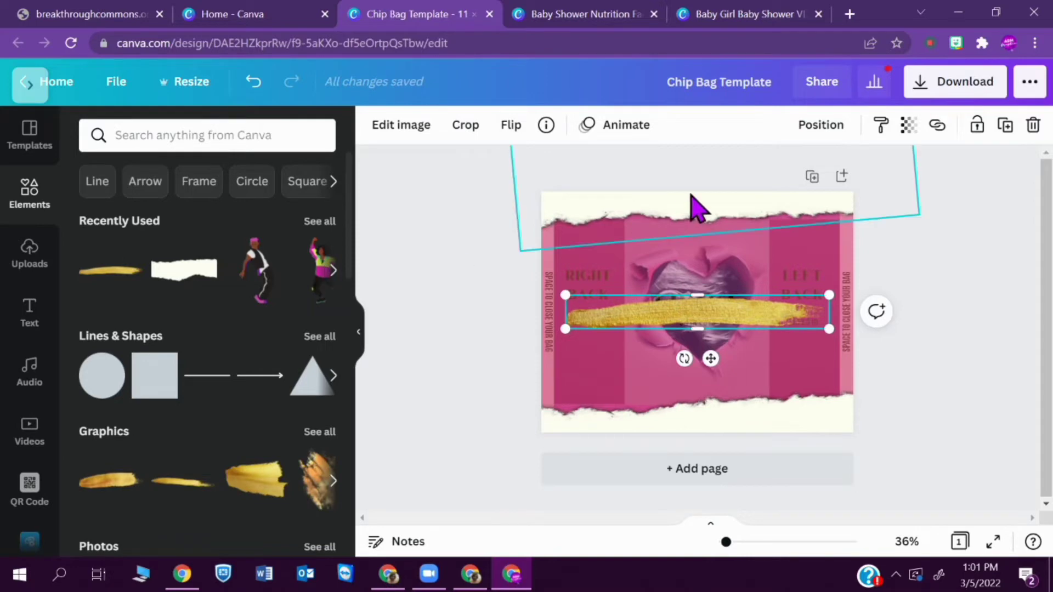
mouse_move(766, 324)
mouse_down()
mouse_move(720, 360)
mouse_move(722, 408)
mouse_up()
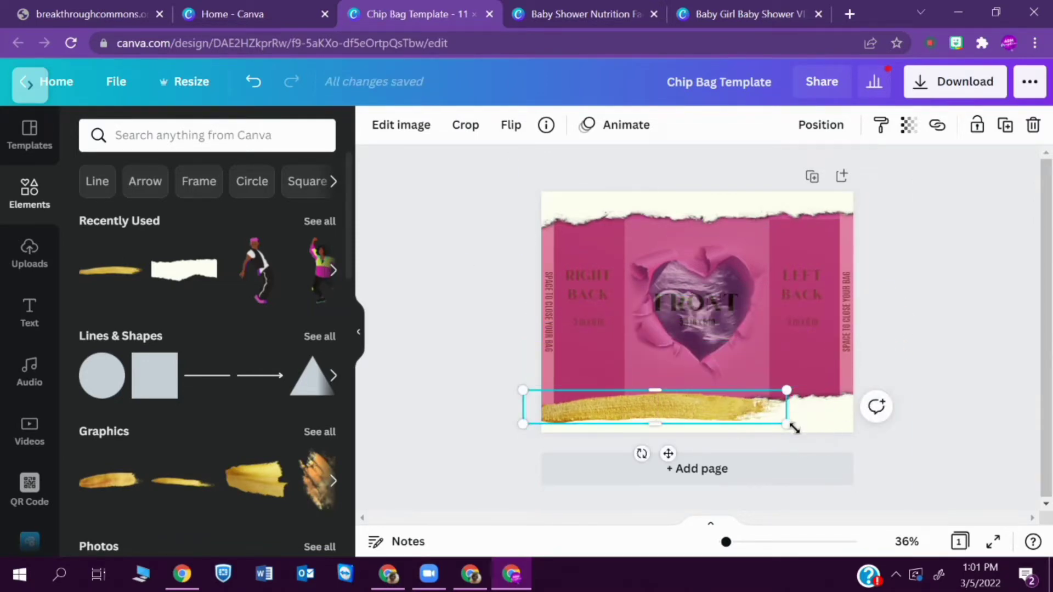
drag(788, 424, 922, 453)
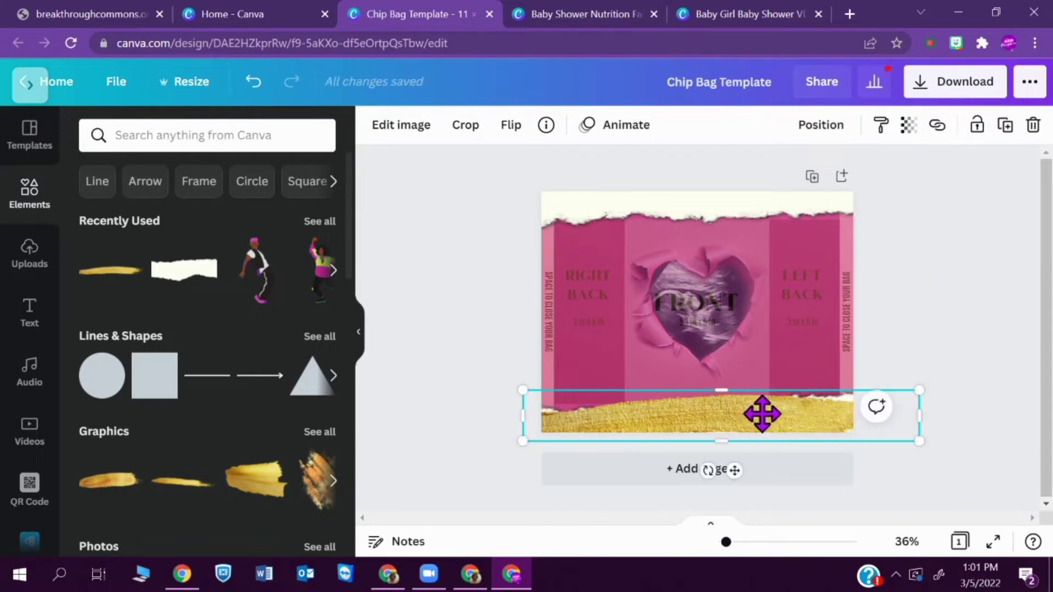
drag(759, 416, 765, 392)
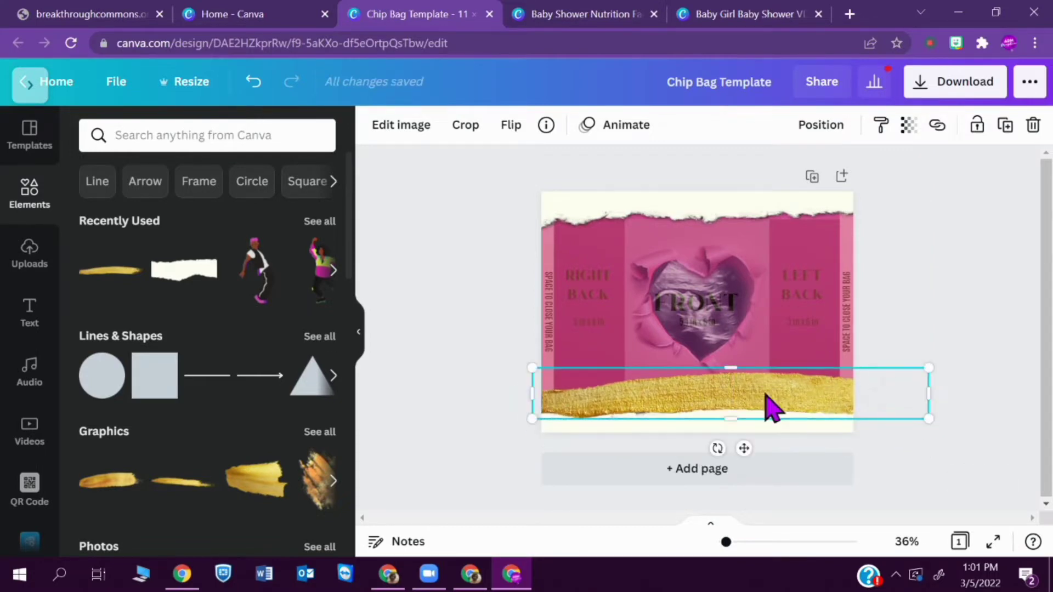
key(ctrl+bracketleft)
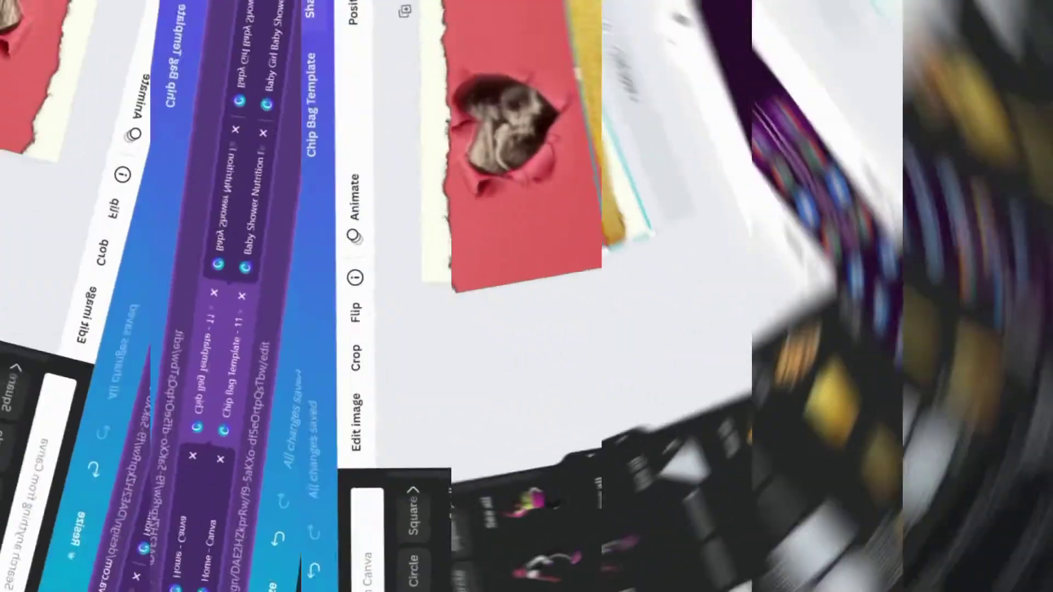
Apply a Glow shadow to the gold stroke along the top torn paper.
click(401, 125)
click(117, 258)
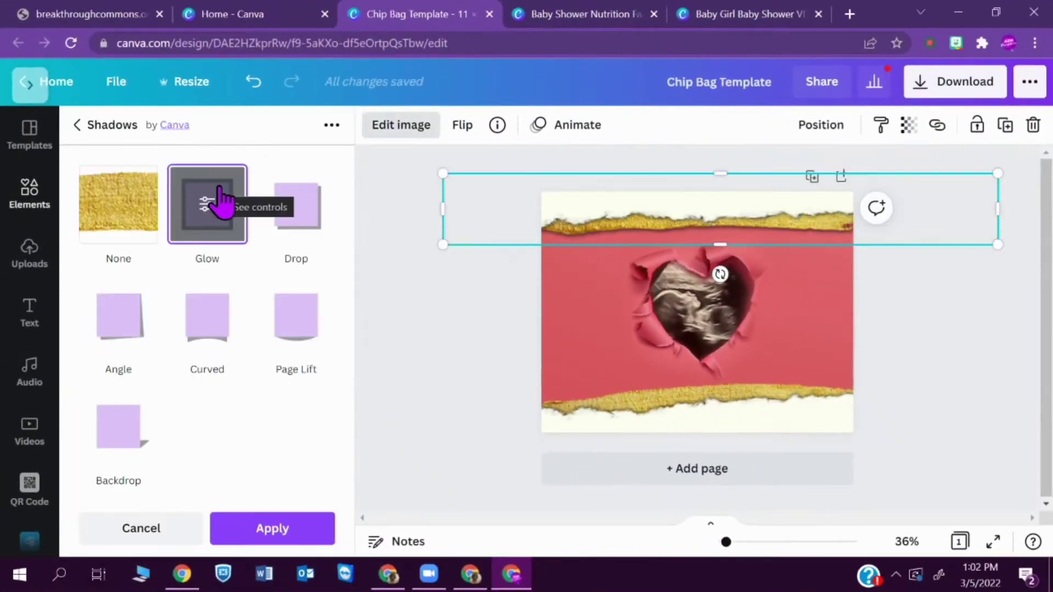
click(954, 336)
Add the uploaded "Our Little Sweetheart Is on the way" lettering and crop it to the word "Sweetheart".
click(22, 274)
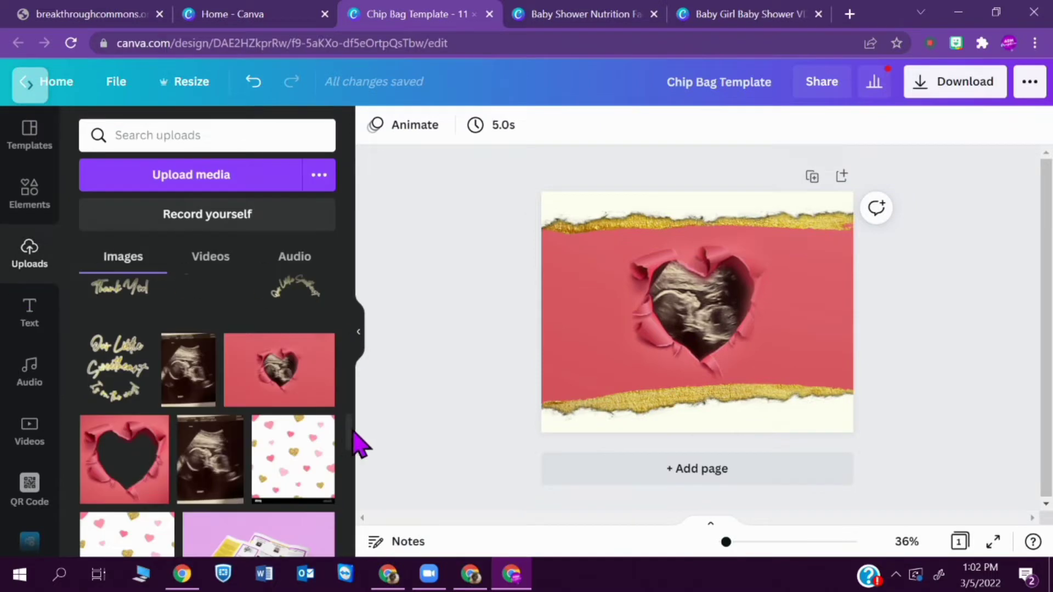
scroll(348, 435, up, 2)
click(746, 14)
click(416, 4)
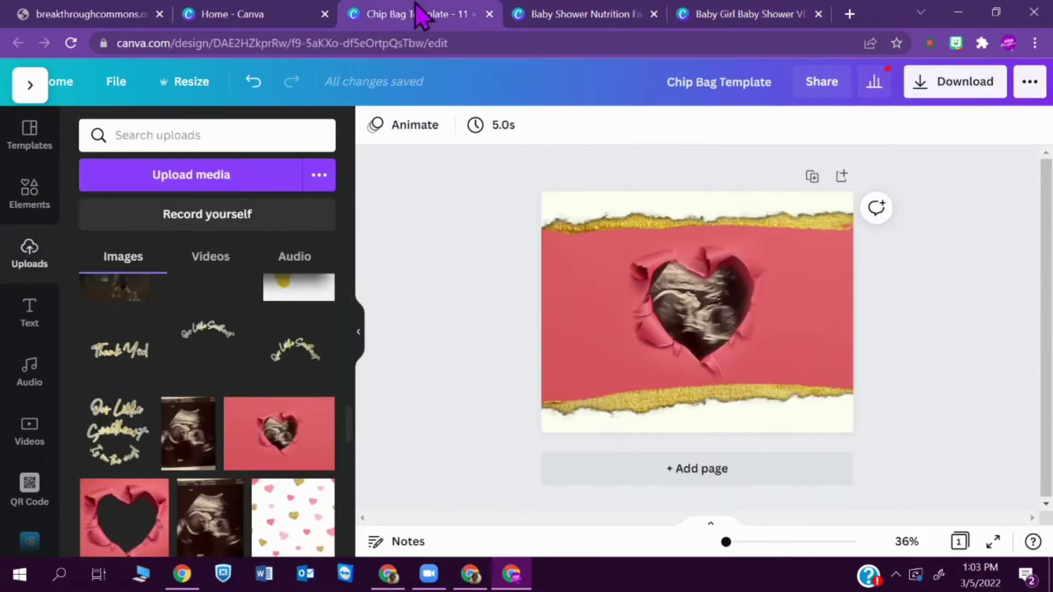
click(118, 461)
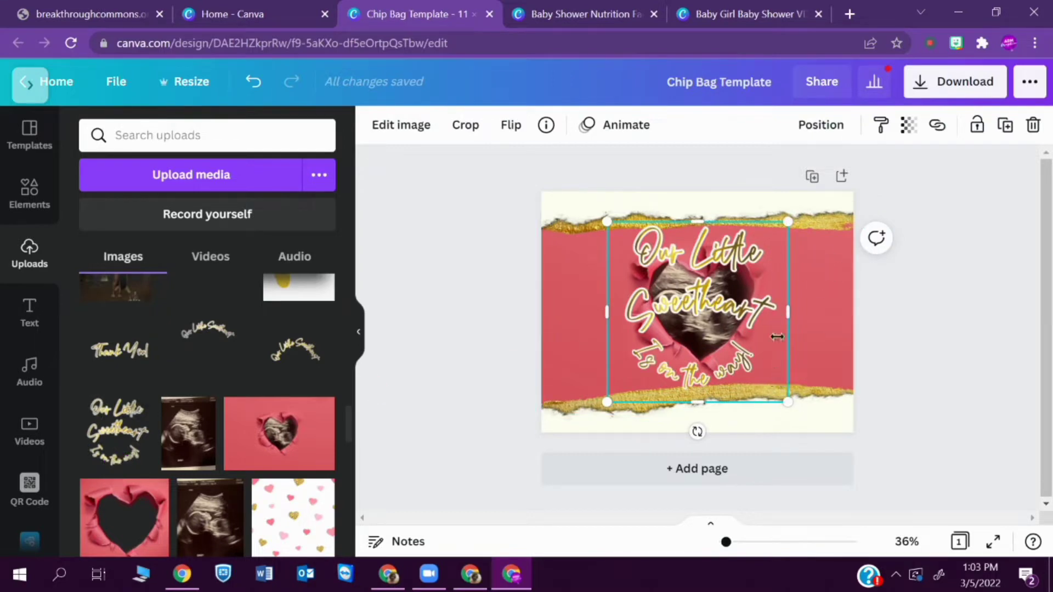
drag(698, 219, 703, 273)
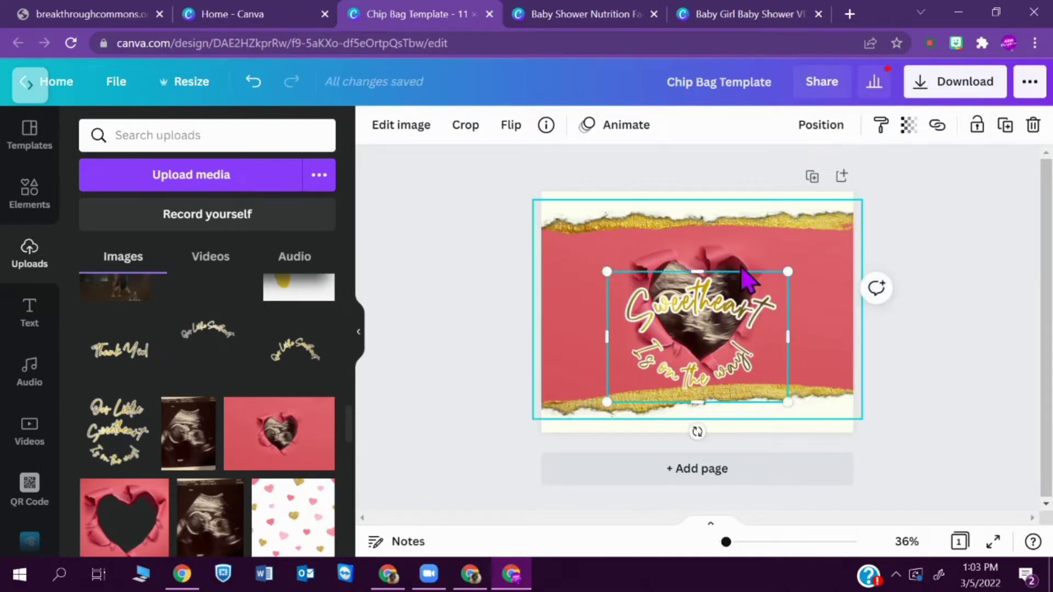
drag(694, 406, 678, 338)
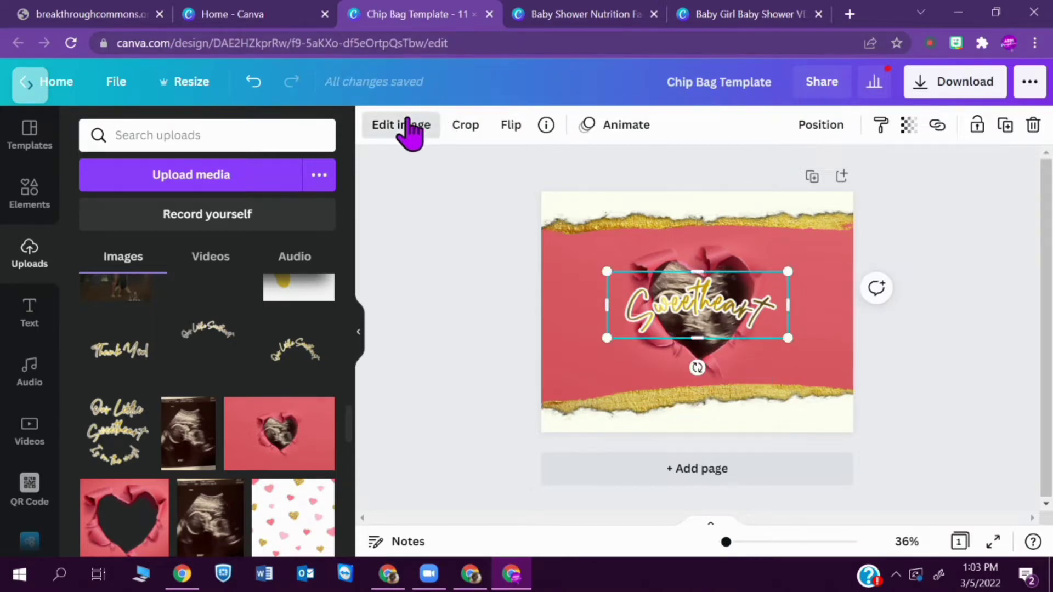
Apply a Glow shadow to the "Sweetheart" lettering and move it up over the top torn-paper edge.
click(406, 124)
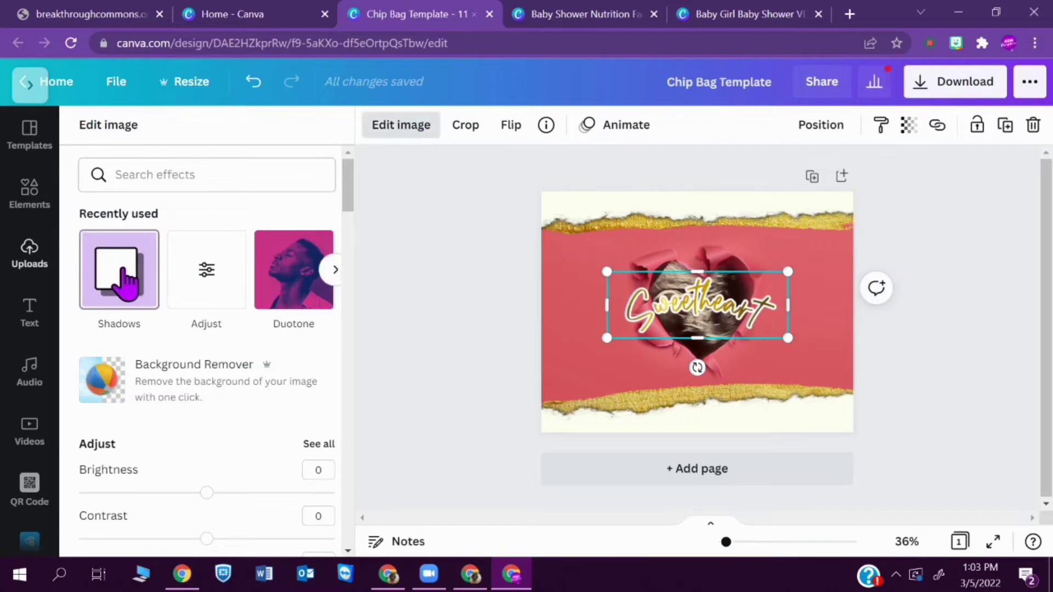
click(125, 279)
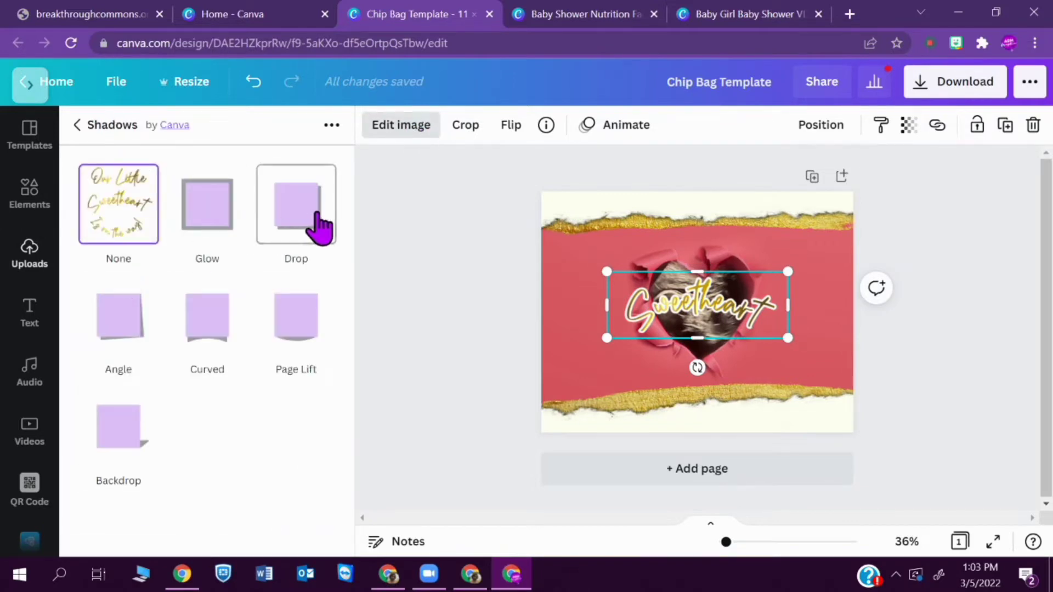
click(207, 217)
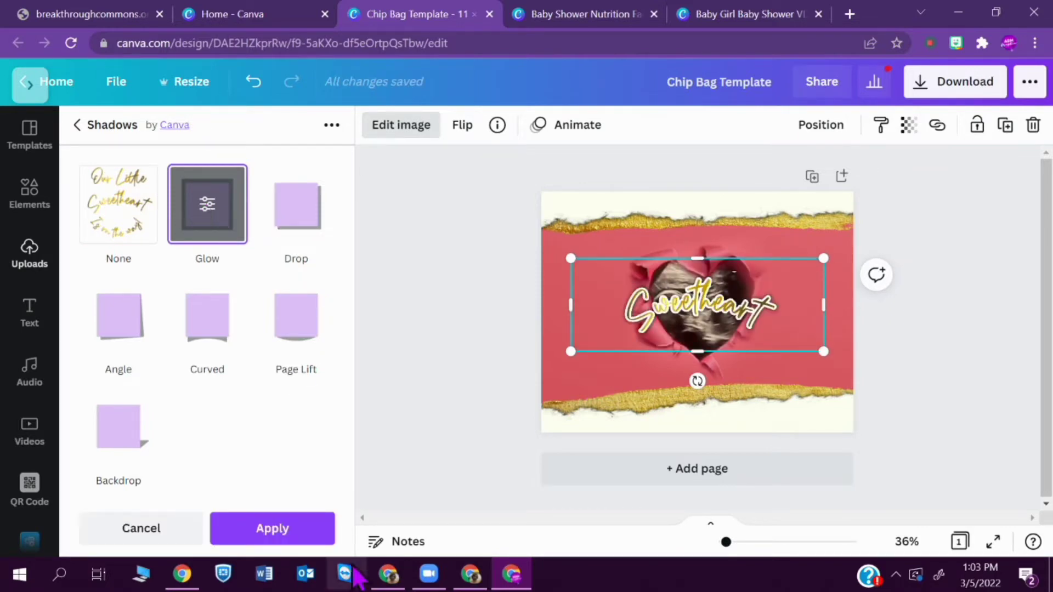
click(273, 528)
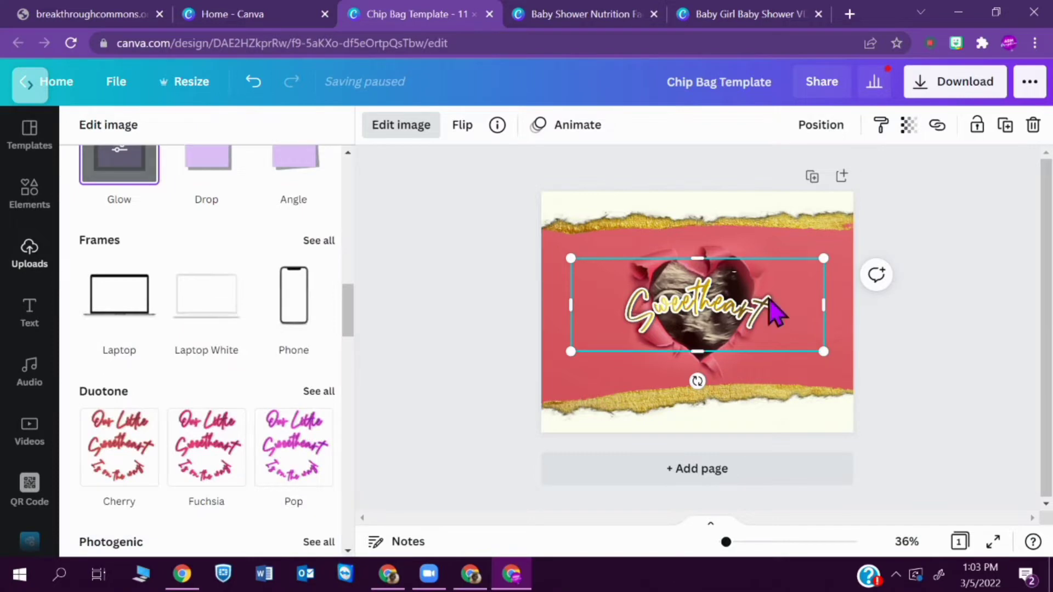
drag(748, 332, 739, 268)
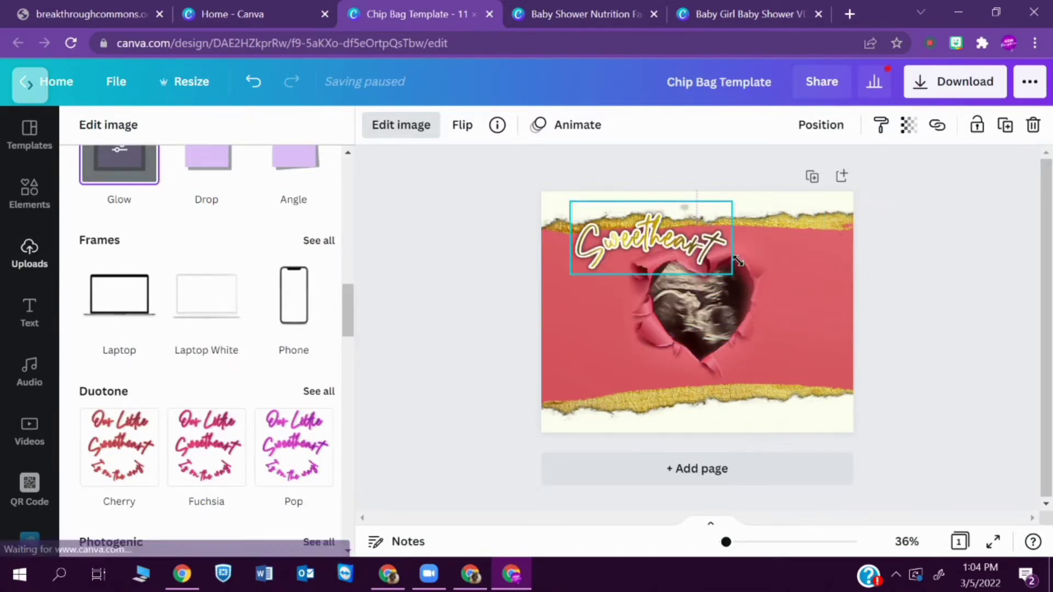
Set the heart photo's transparency to 84 so the template guides show through.
click(837, 329)
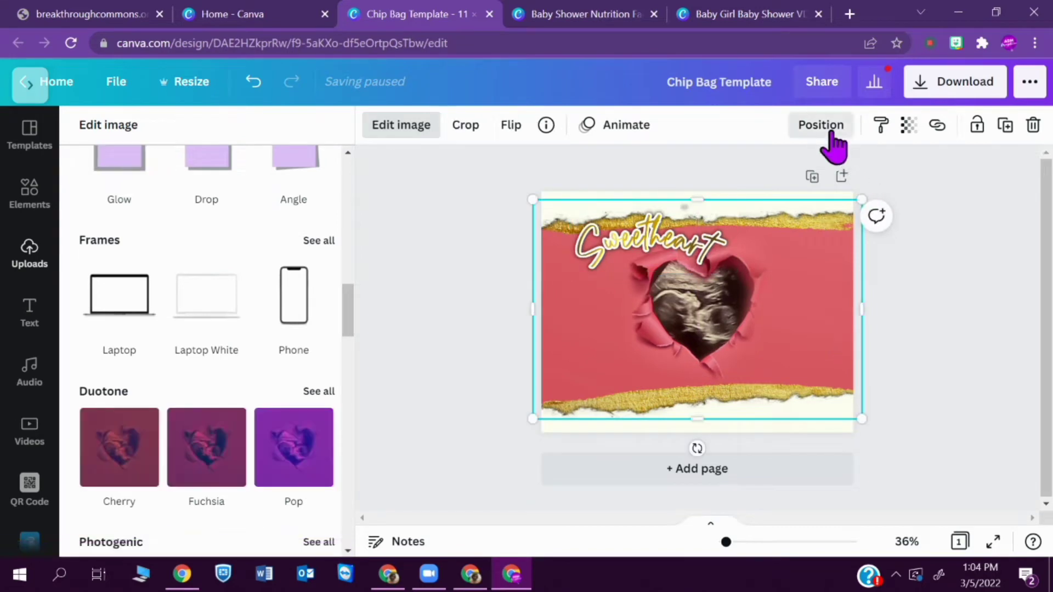
click(831, 133)
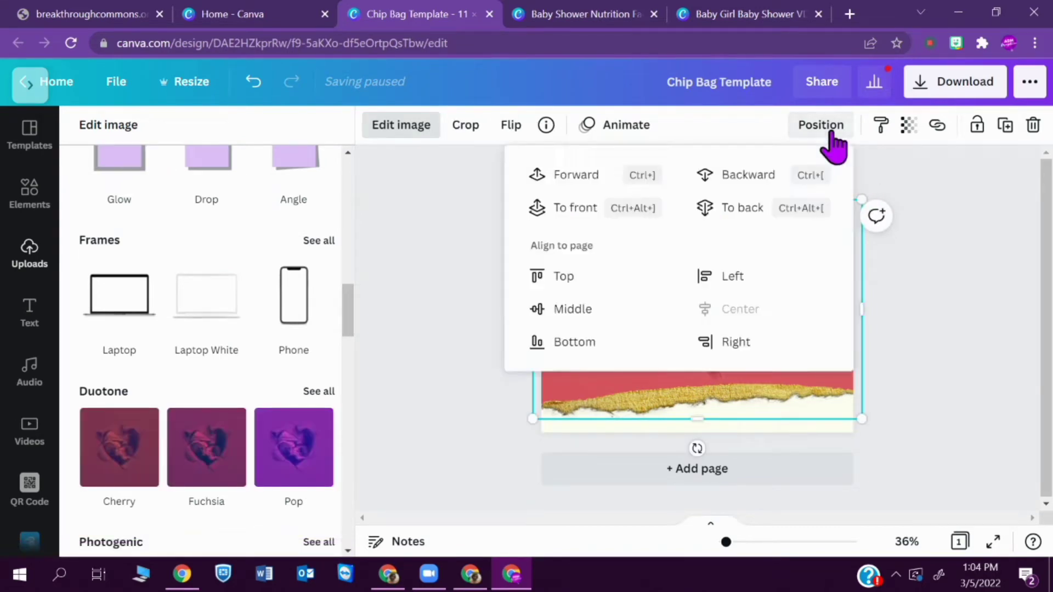
click(908, 127)
drag(850, 175, 836, 175)
Shrink the "Sweetheart" lettering to the front panel's width and center it just above the heart.
drag(724, 549, 736, 549)
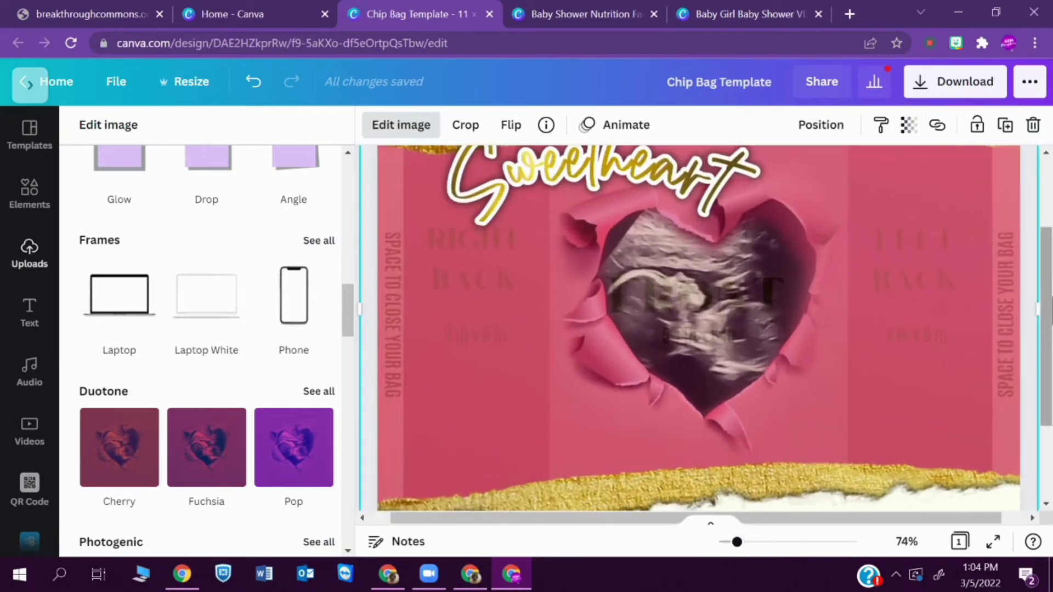
drag(1047, 307, 1047, 266)
key(Escape)
drag(592, 291, 694, 288)
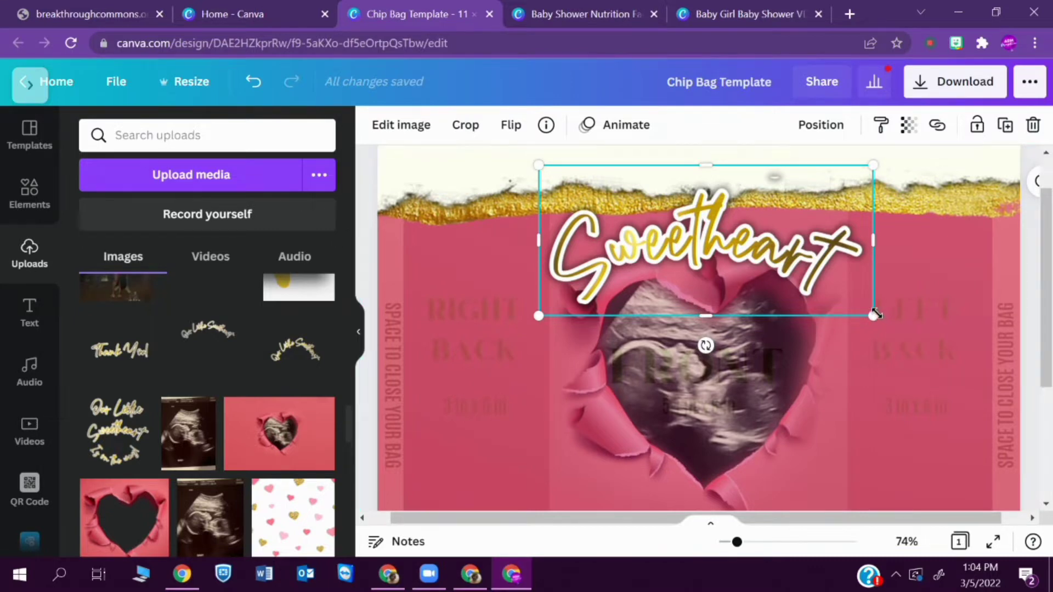
drag(874, 316, 814, 288)
drag(719, 244, 741, 259)
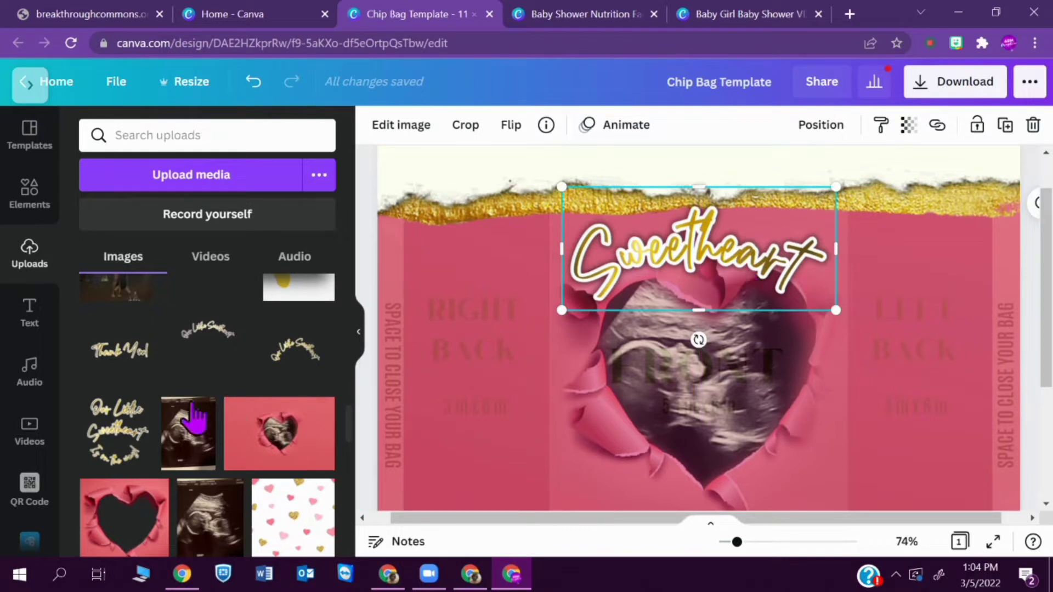
Add the uploaded "Our Little Sweetheart Is on the way" lettering again and crop it to the words "Our Little".
click(115, 467)
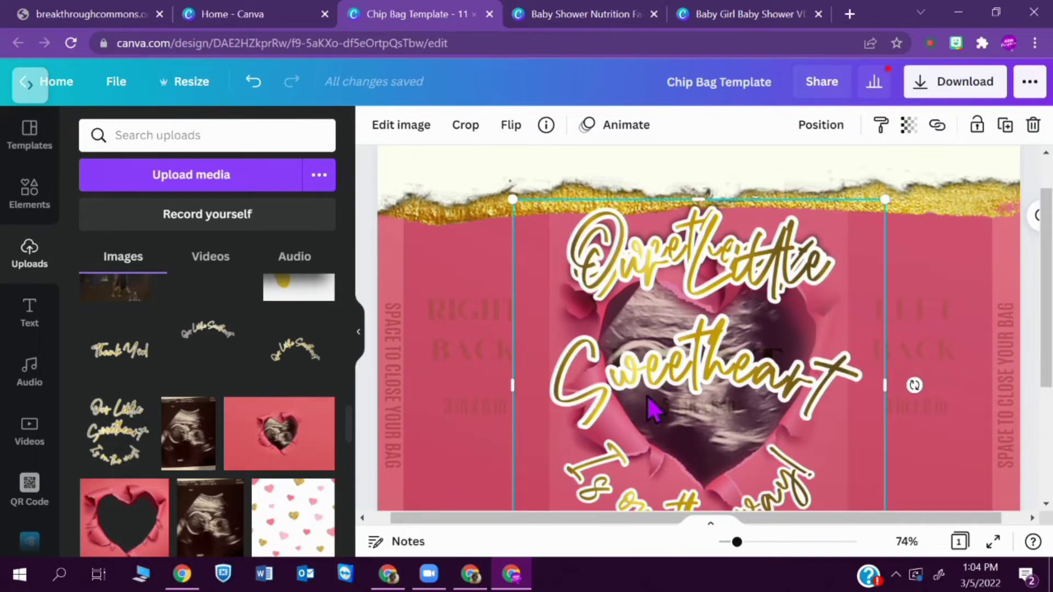
drag(1047, 253, 1047, 295)
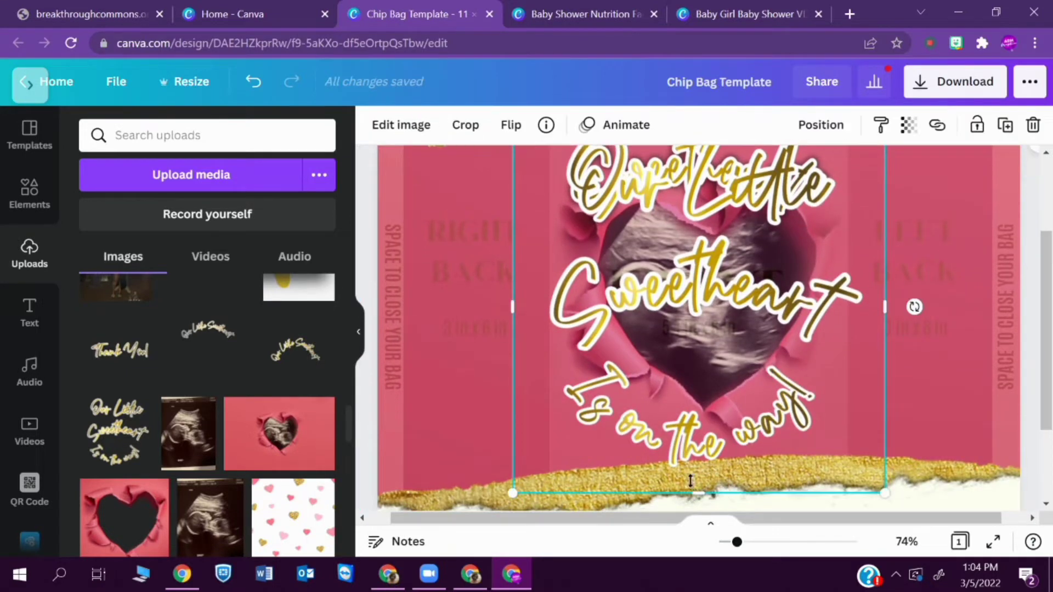
drag(690, 482, 662, 238)
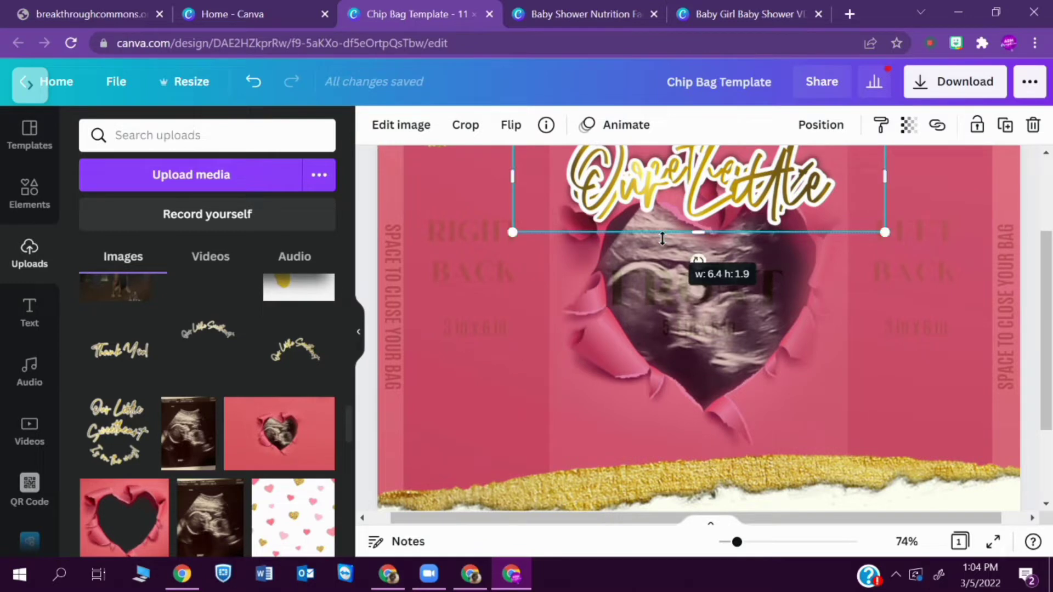
Shrink the "Our Little" lettering and center it directly above "Sweetheart" on the top torn-paper edge.
drag(736, 200, 736, 295)
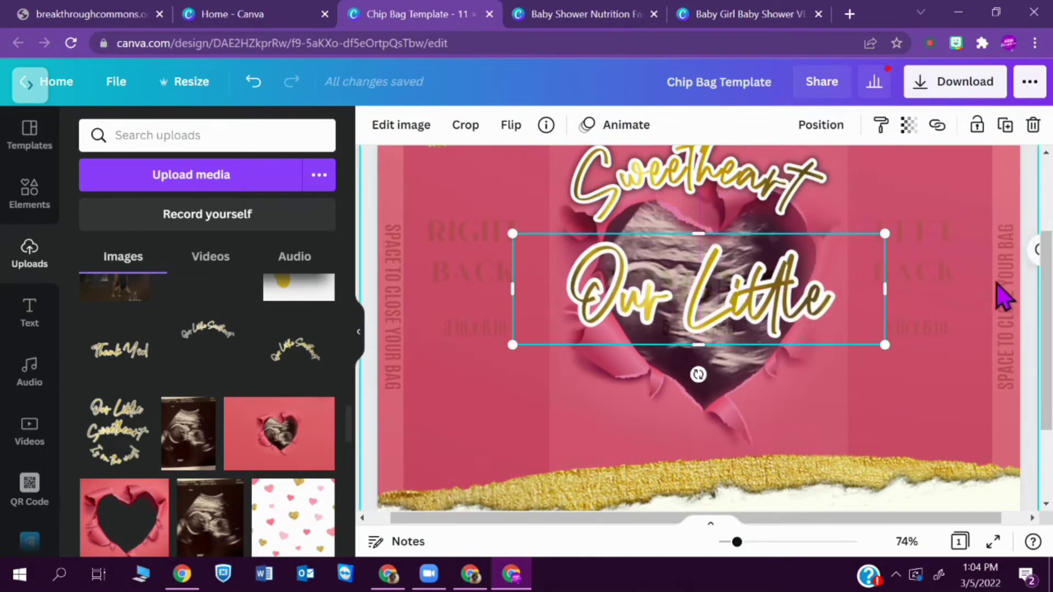
drag(1046, 299, 1045, 242)
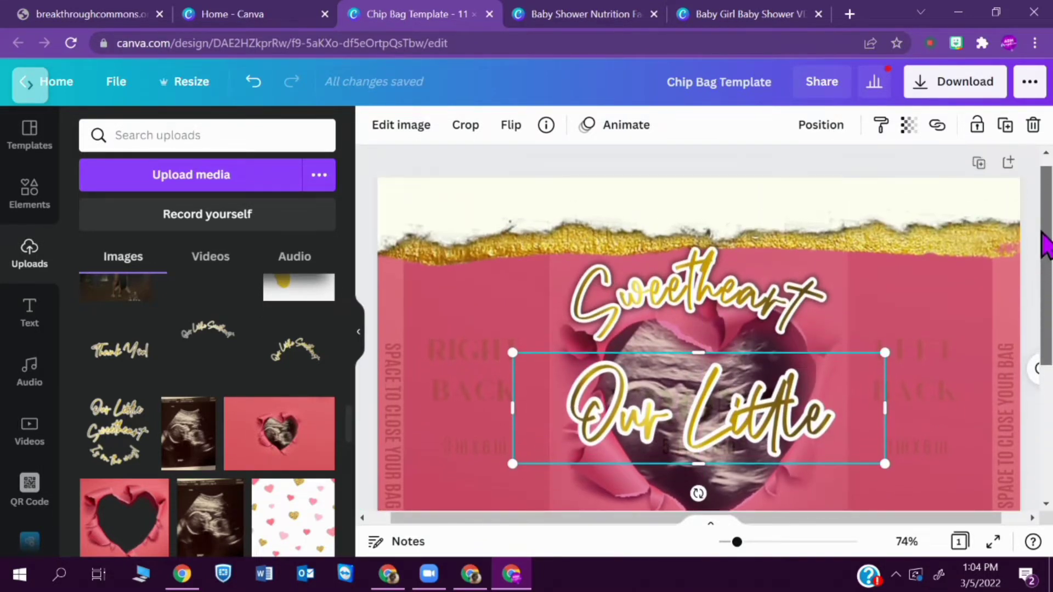
drag(757, 381, 743, 264)
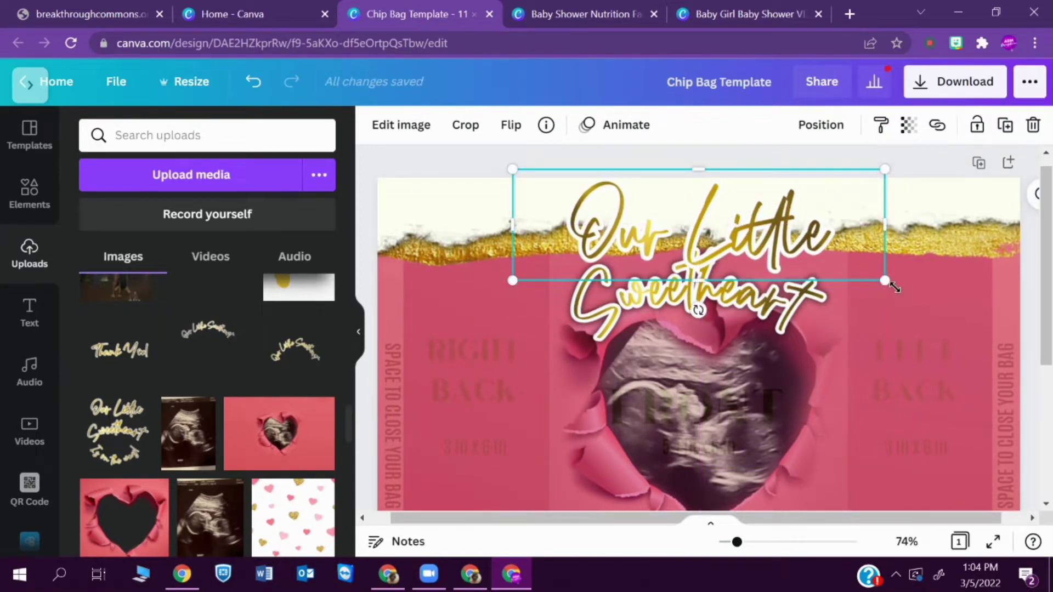
drag(894, 287, 716, 230)
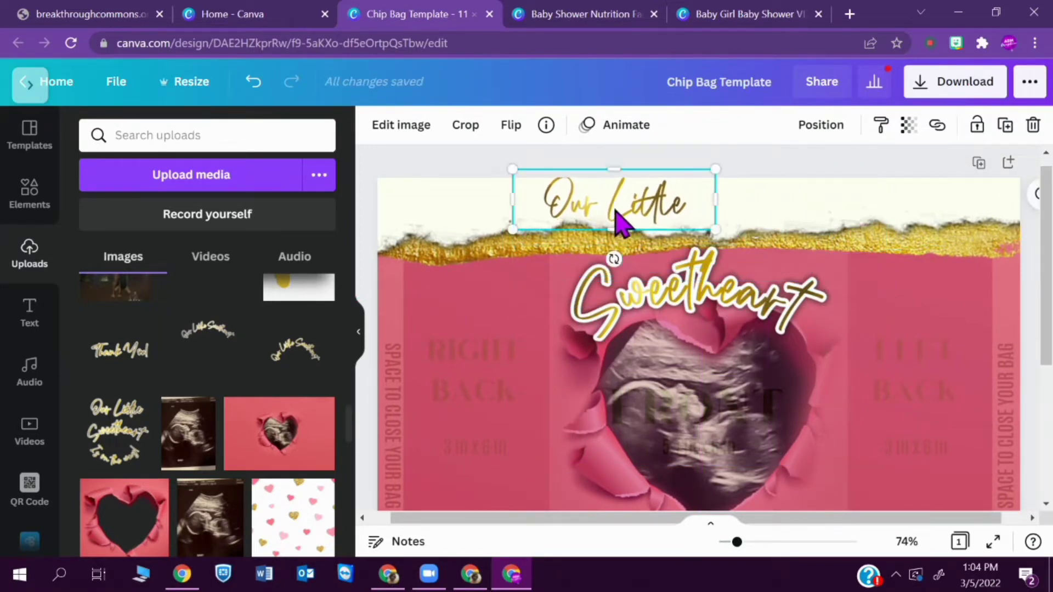
drag(617, 219, 695, 236)
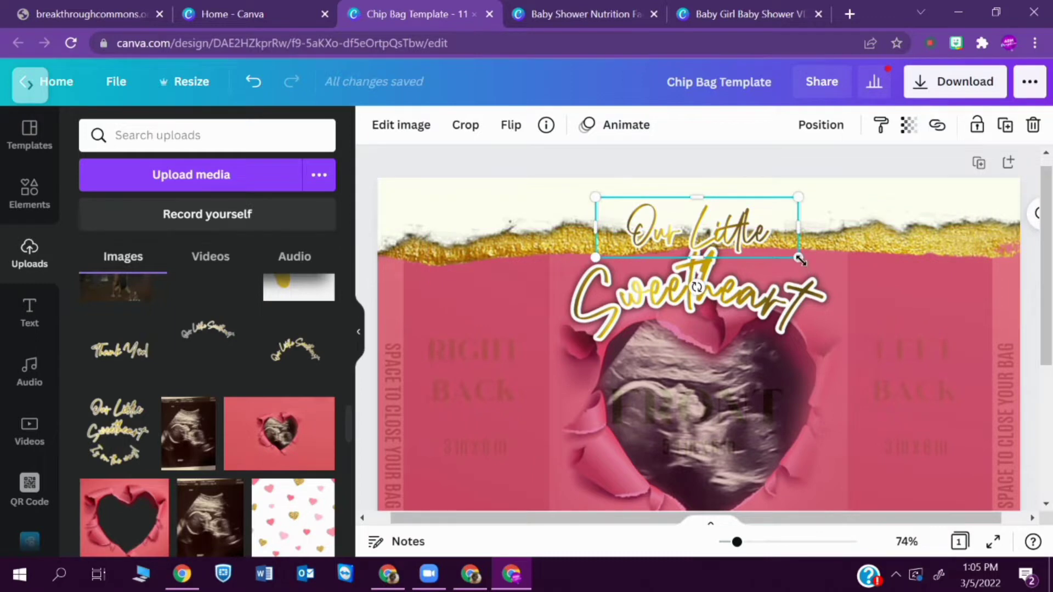
drag(800, 260, 829, 266)
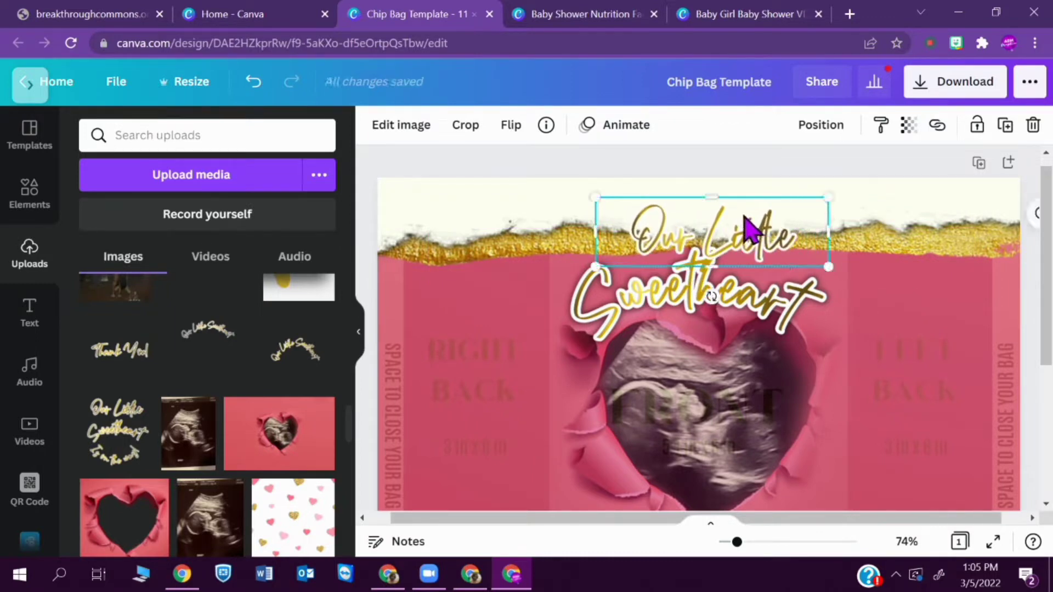
mouse_move(738, 230)
mouse_down()
mouse_move(729, 229)
mouse_move(745, 225)
mouse_up()
Lower the "Sweetheart" lettering slightly beneath "Our Little" and reduce its size a little.
click(776, 294)
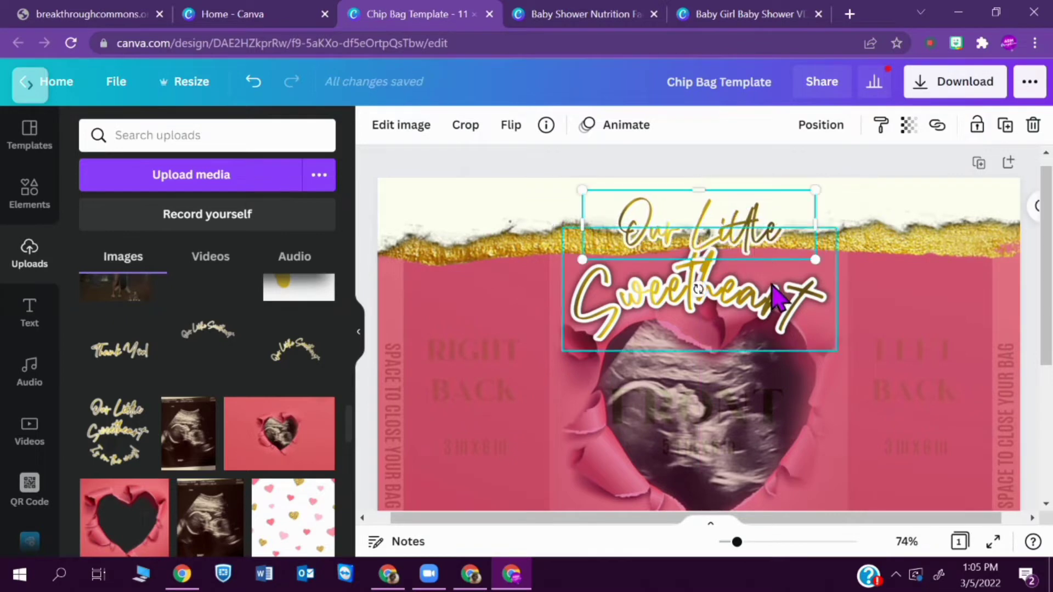
drag(773, 286, 774, 289)
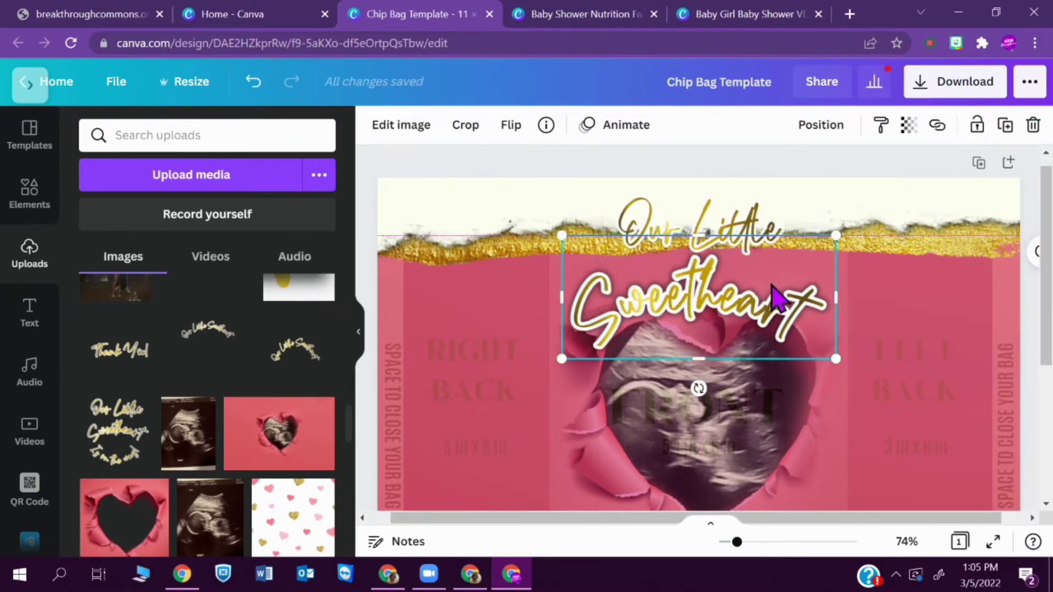
drag(836, 359, 810, 344)
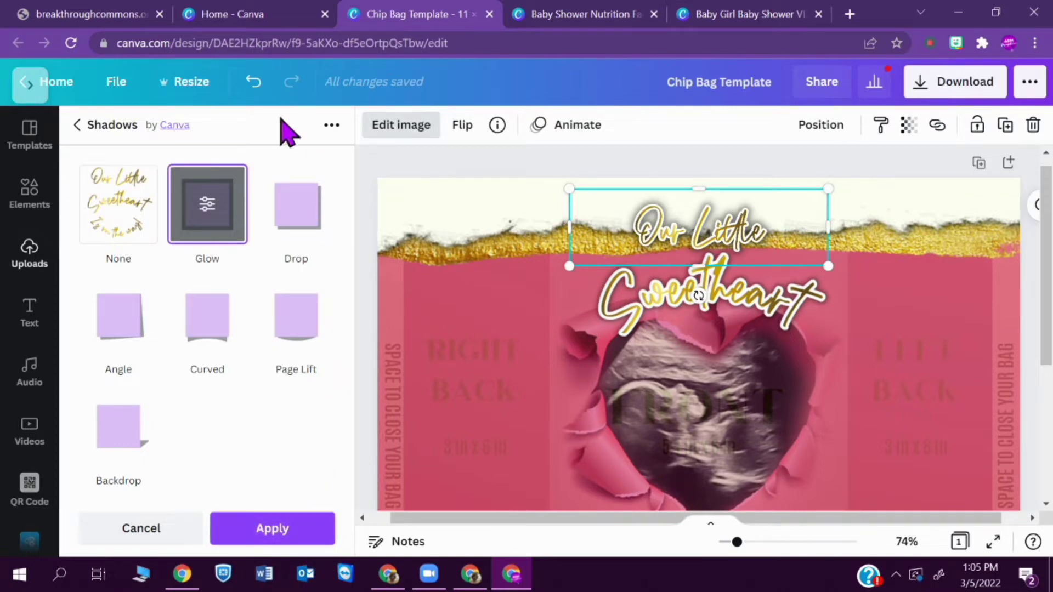
Change the "Our Little" lettering's Glow shadow to the background's pink, #CE506E, and set the shadow transparency to 75.
click(208, 230)
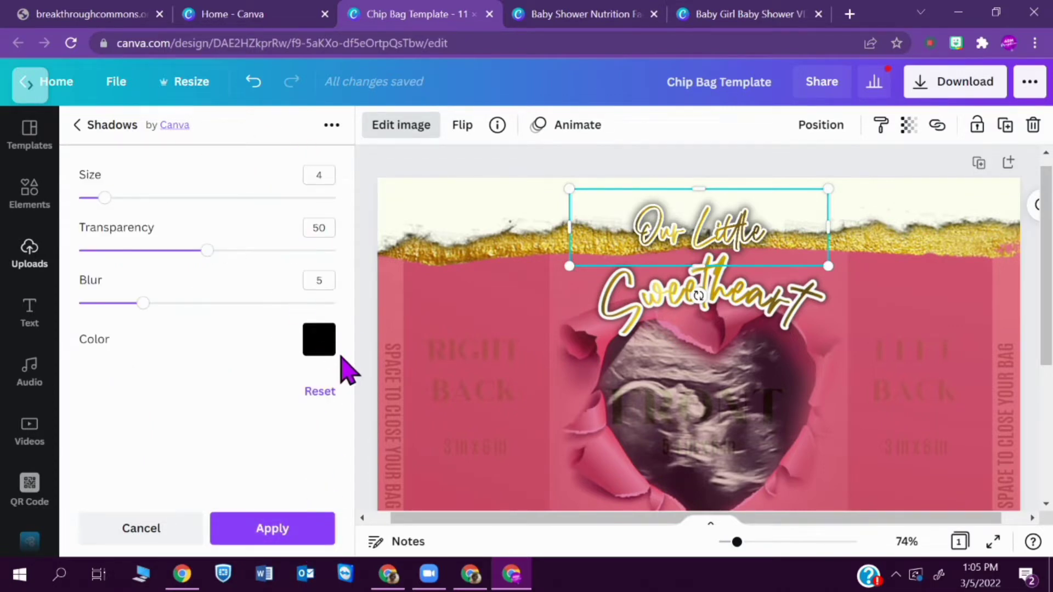
click(318, 351)
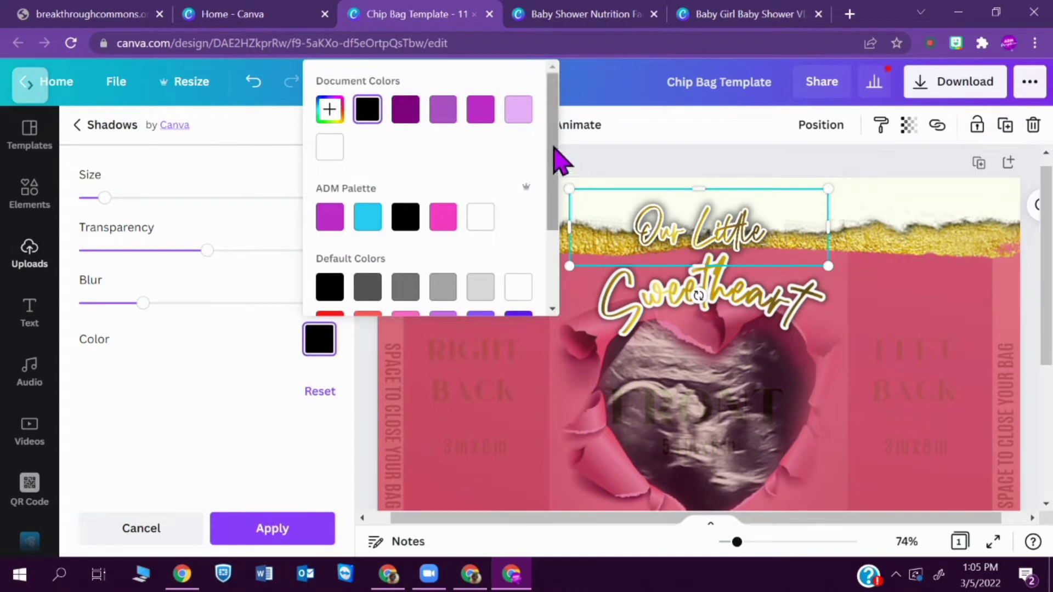
mouse_move(554, 147)
mouse_down()
mouse_move(543, 253)
mouse_move(563, 138)
mouse_up()
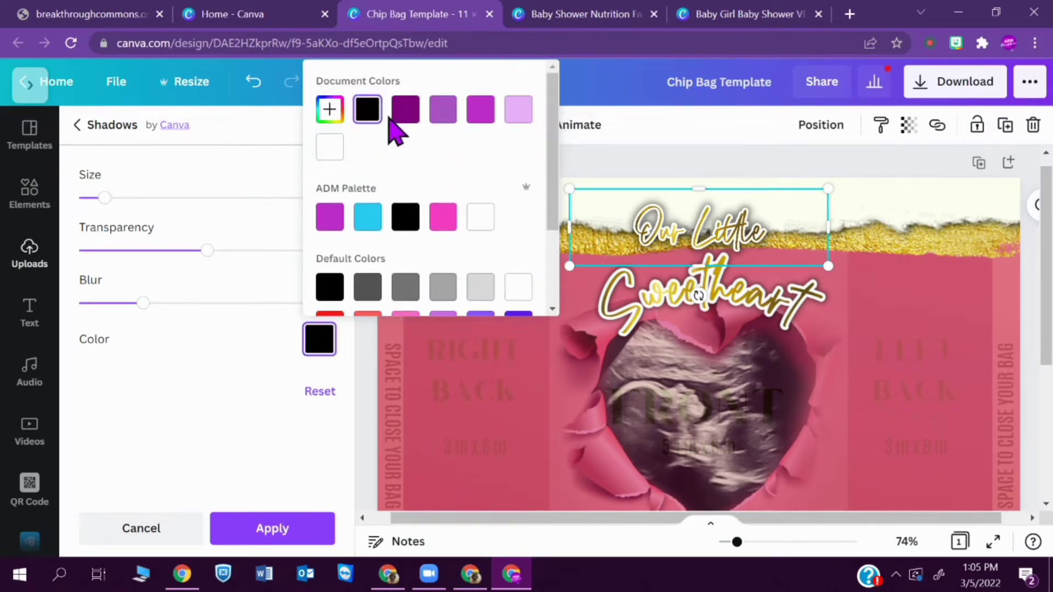
click(331, 110)
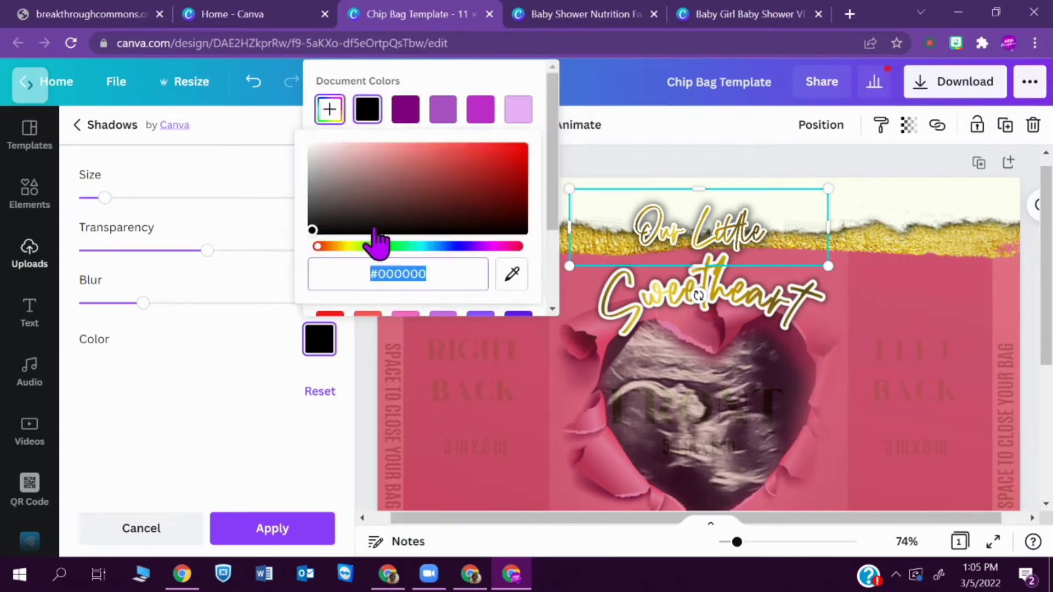
click(511, 273)
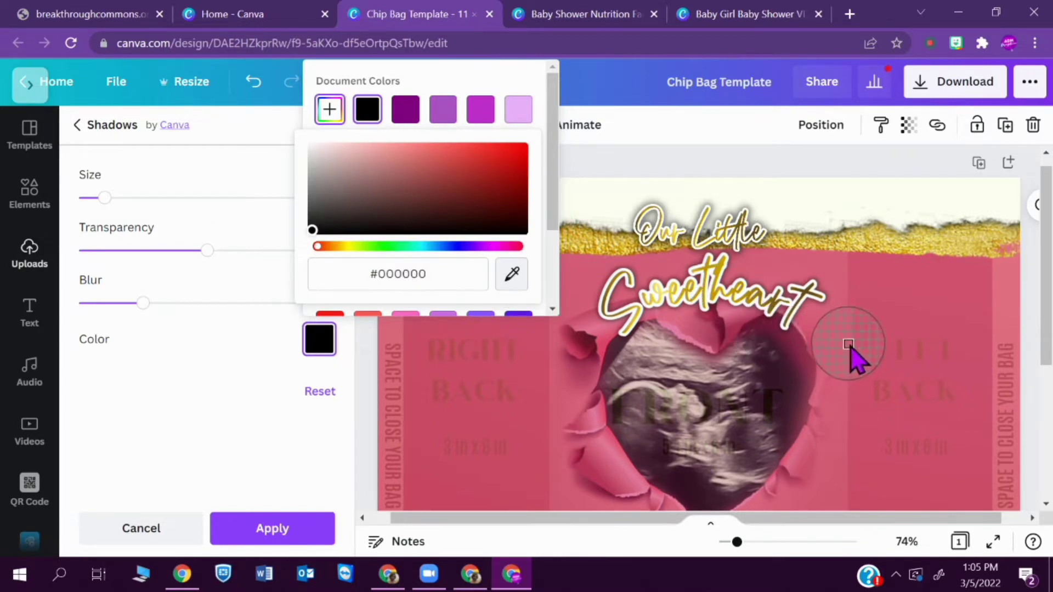
click(921, 328)
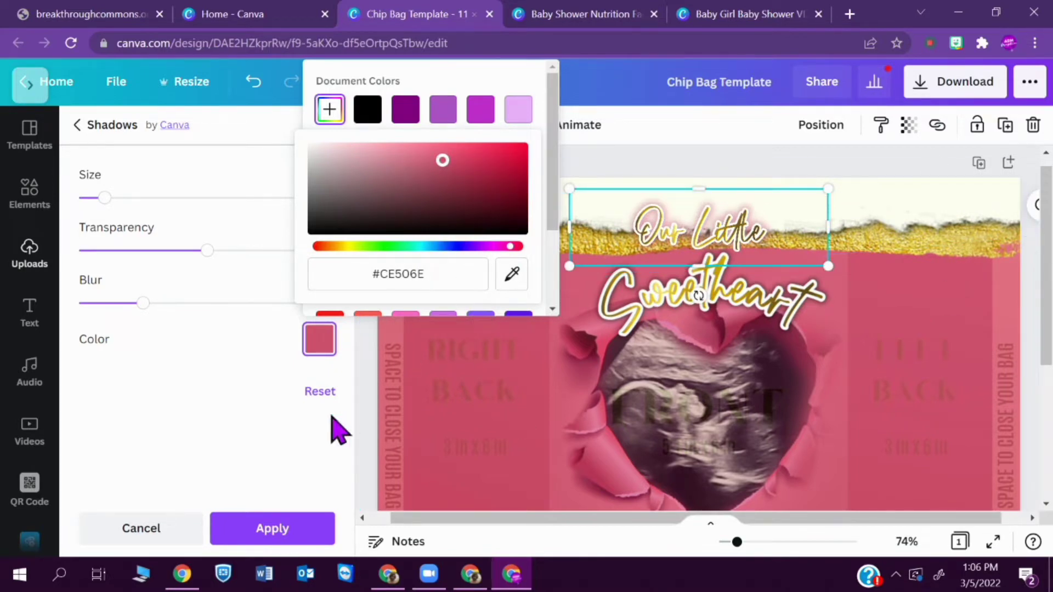
click(262, 421)
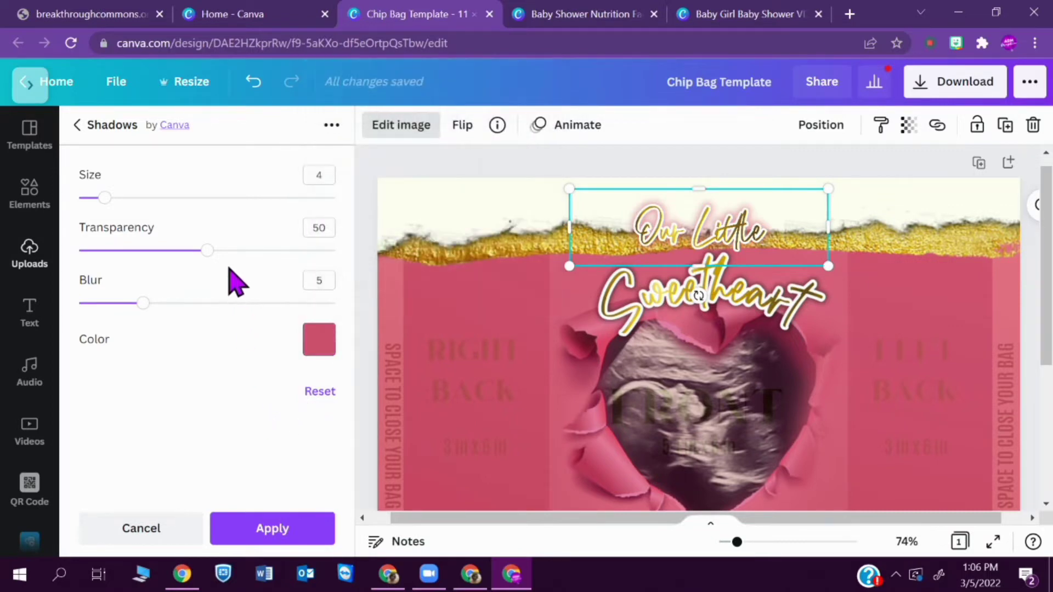
drag(206, 250, 272, 250)
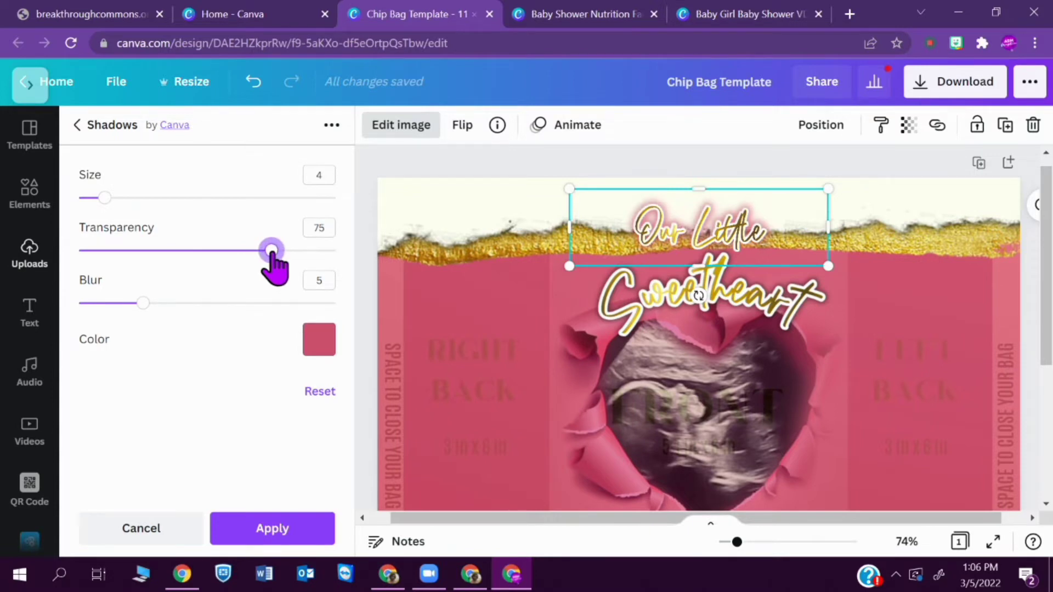
Set the heart photo's transparency back to 100.
click(920, 345)
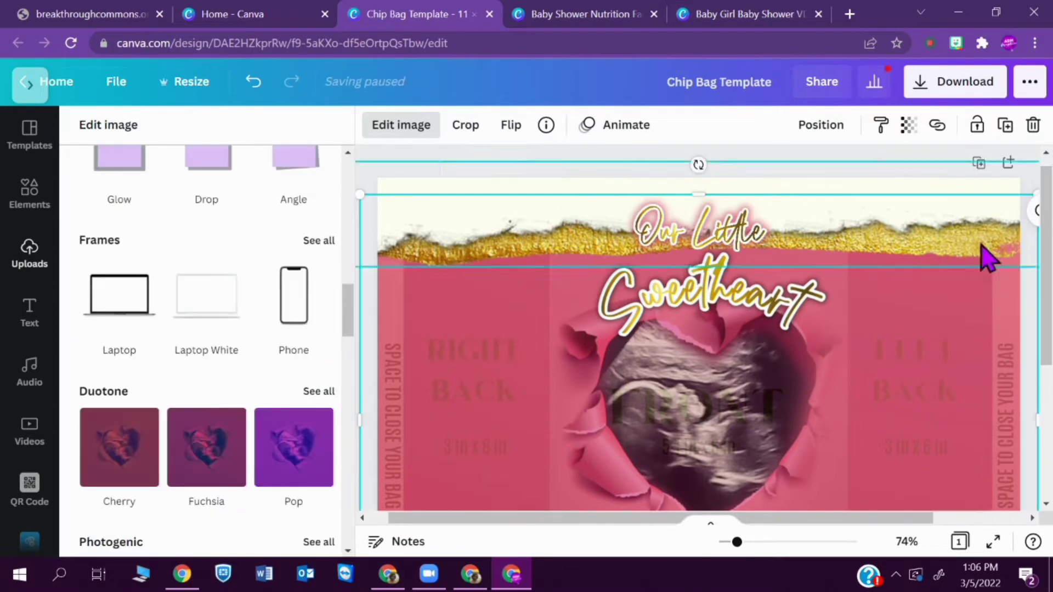
click(910, 130)
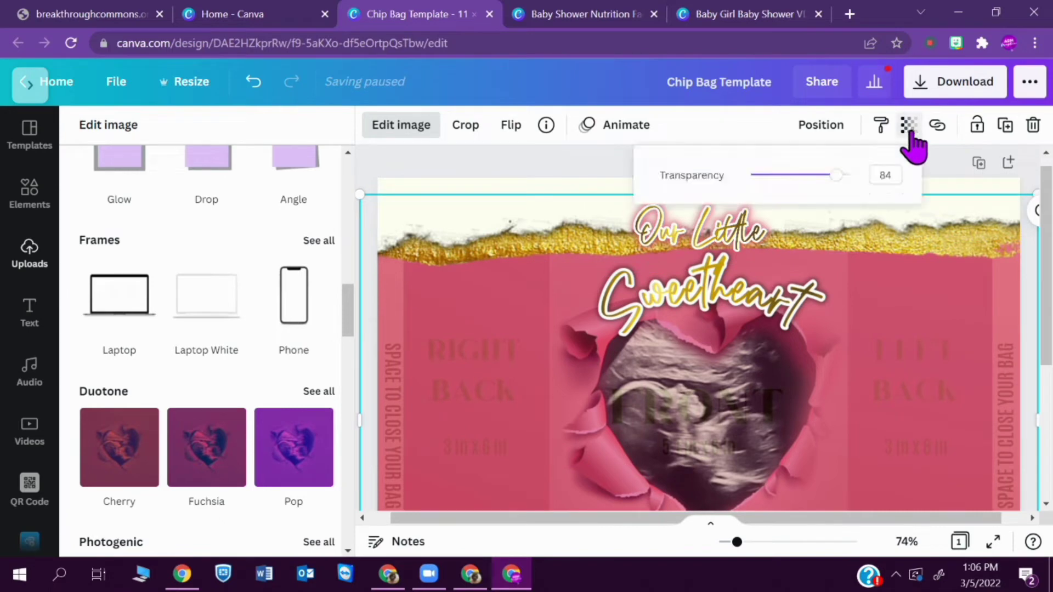
drag(835, 175, 885, 177)
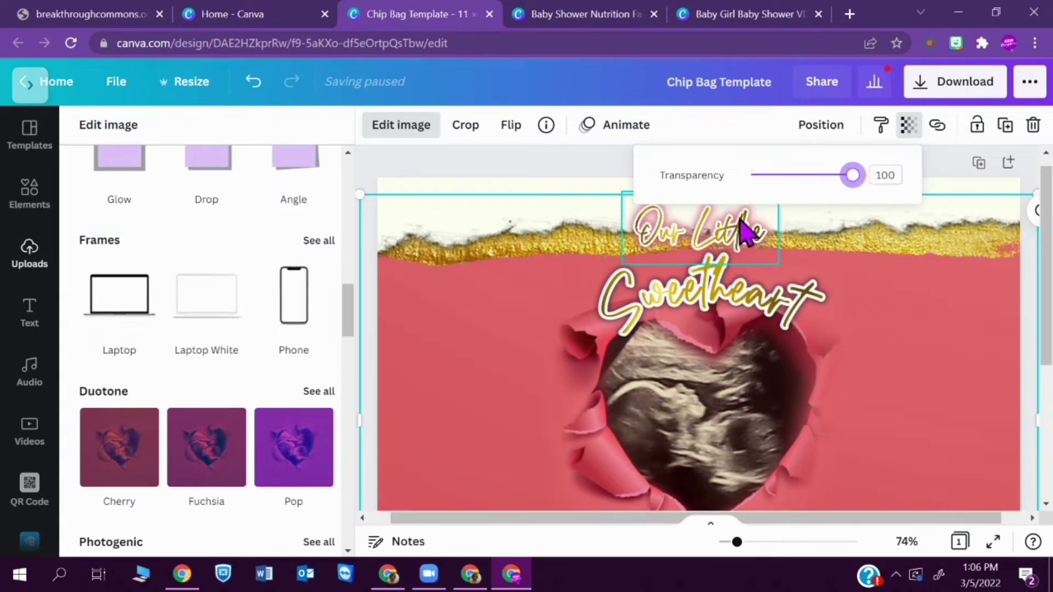
click(724, 236)
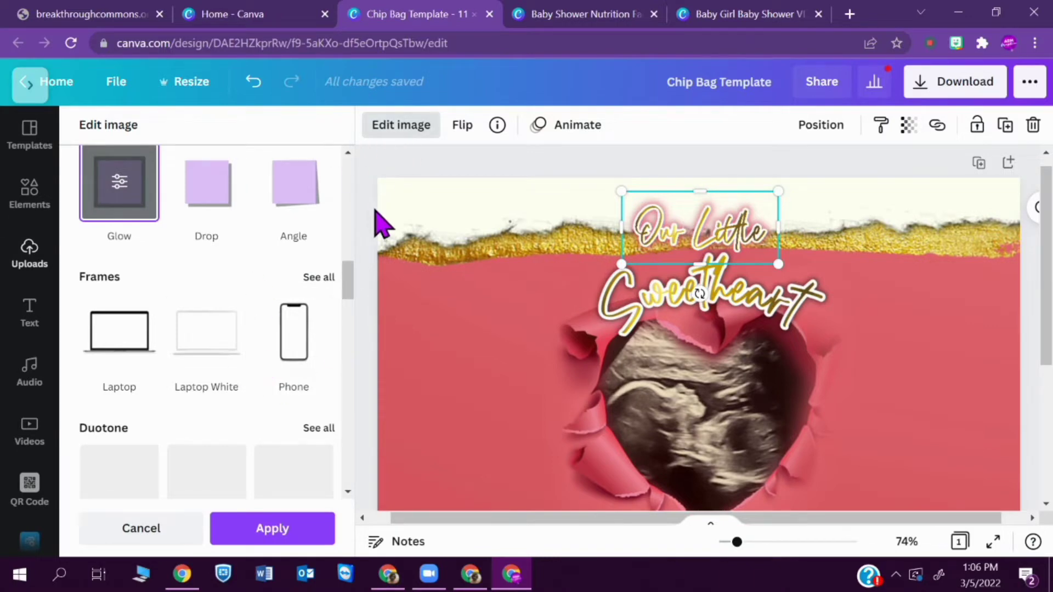
drag(351, 307, 359, 181)
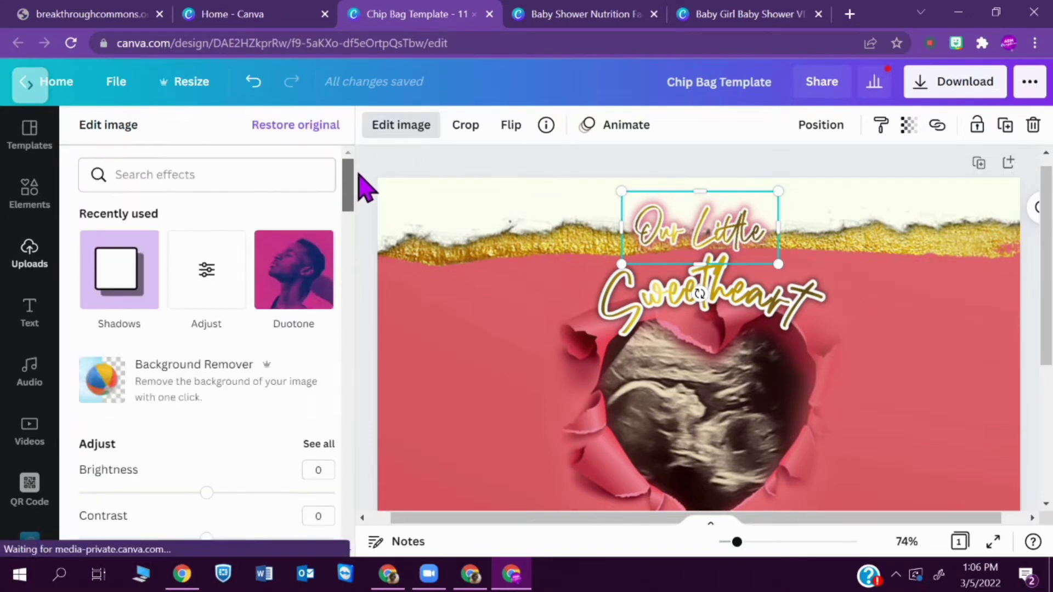
click(321, 126)
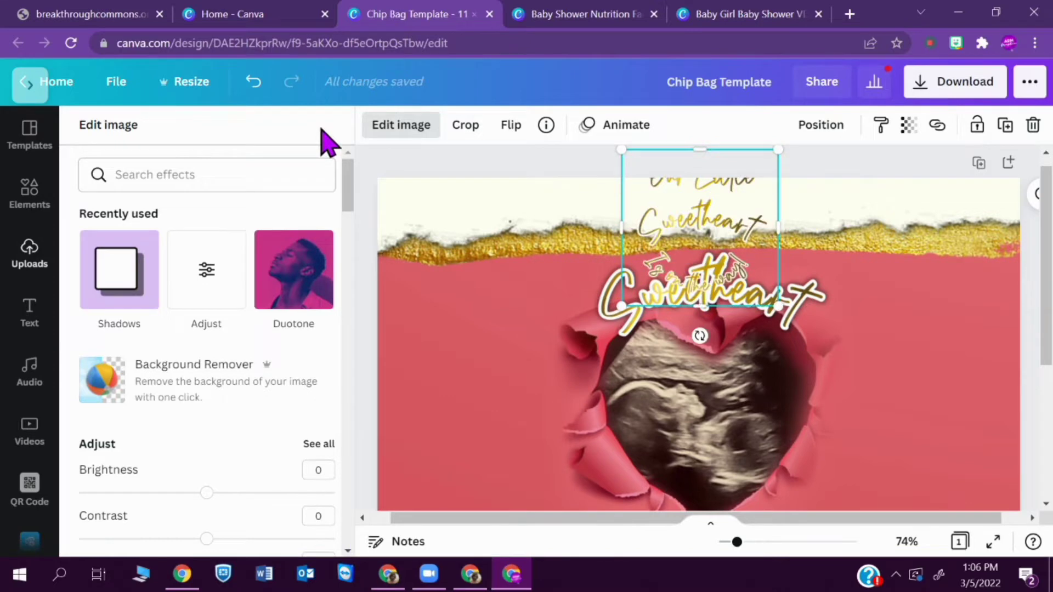
key(ctrl+z)
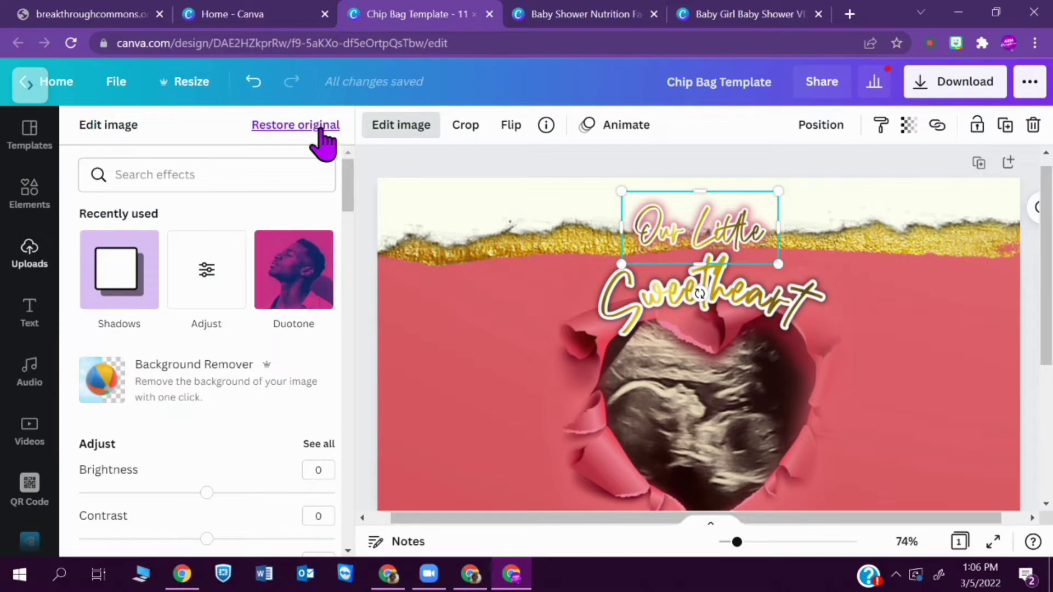
click(253, 82)
Crop the gold lettering graphic to the words "Our Little", place it above "Sweetheart" and reduce its size slightly.
drag(836, 339, 832, 277)
drag(1046, 219, 1031, 284)
drag(697, 432, 696, 170)
drag(1046, 291, 1042, 225)
drag(884, 289, 767, 255)
drag(639, 228, 712, 236)
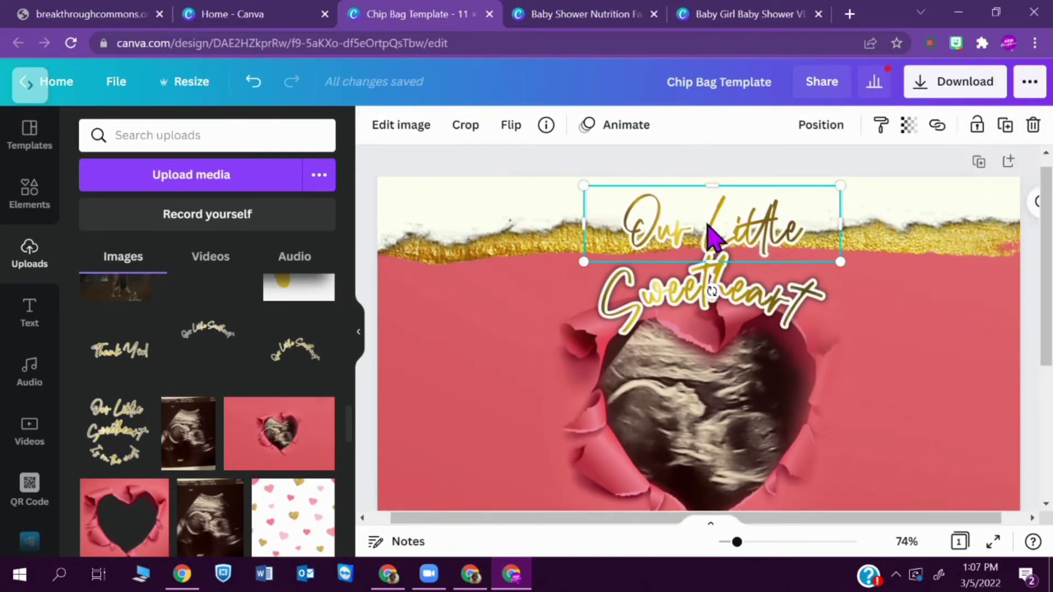
drag(841, 262, 828, 255)
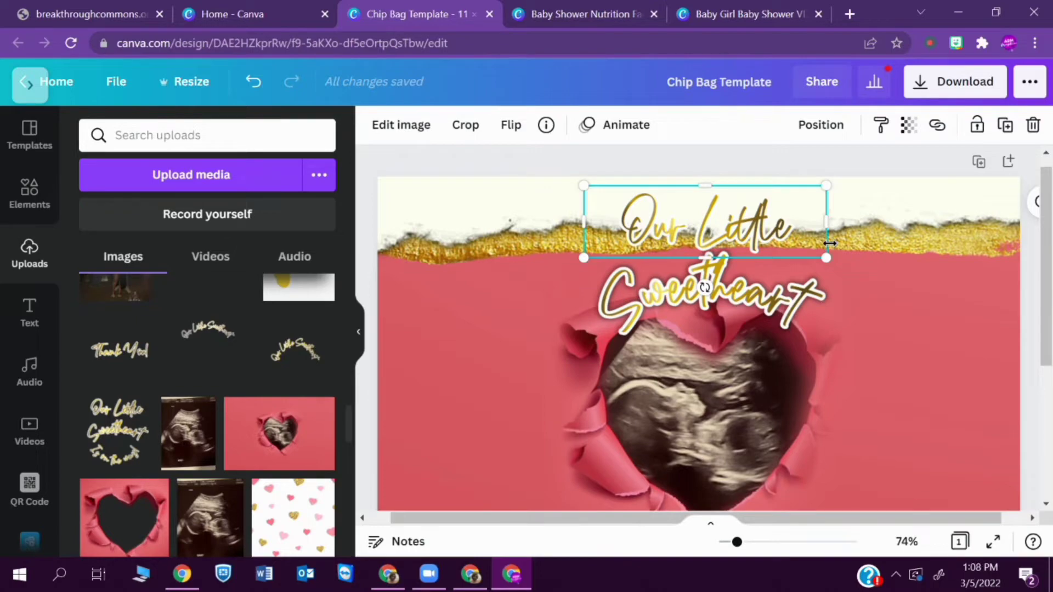
drag(813, 247, 805, 249)
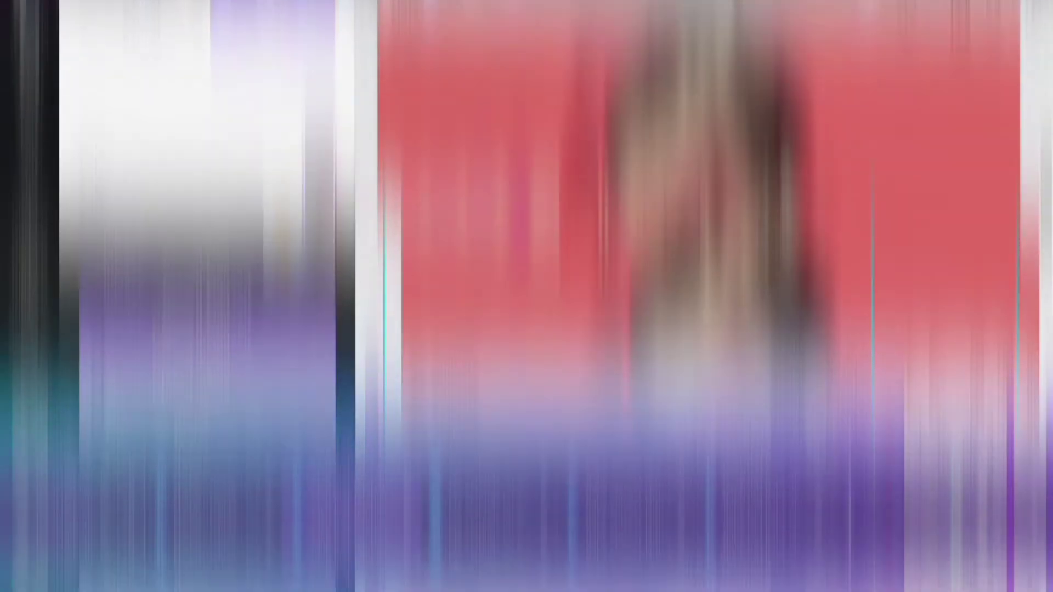
Set the heart photo's transparency to 100.
scroll(747, 446, down, 5)
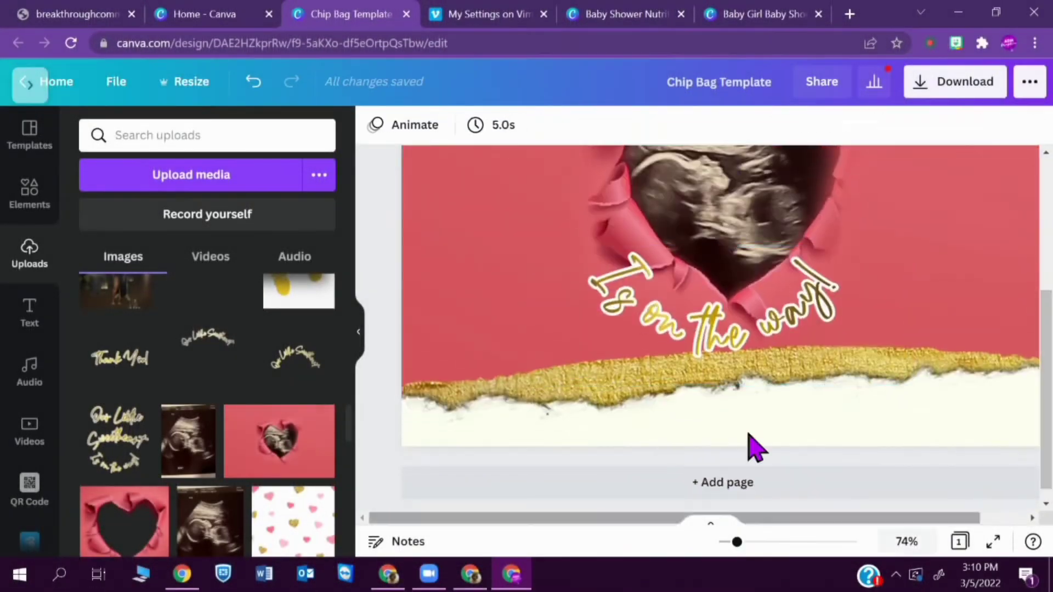
click(781, 323)
drag(735, 543, 728, 543)
click(906, 125)
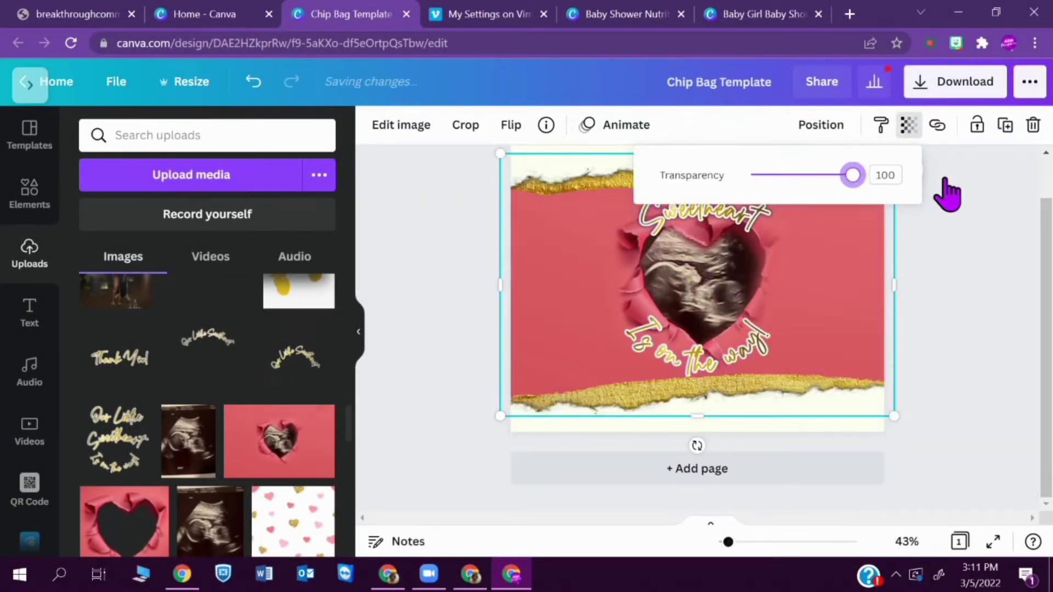
Apply a shadow effect to the "Is on the way!" lettering beneath the heart photo.
click(746, 356)
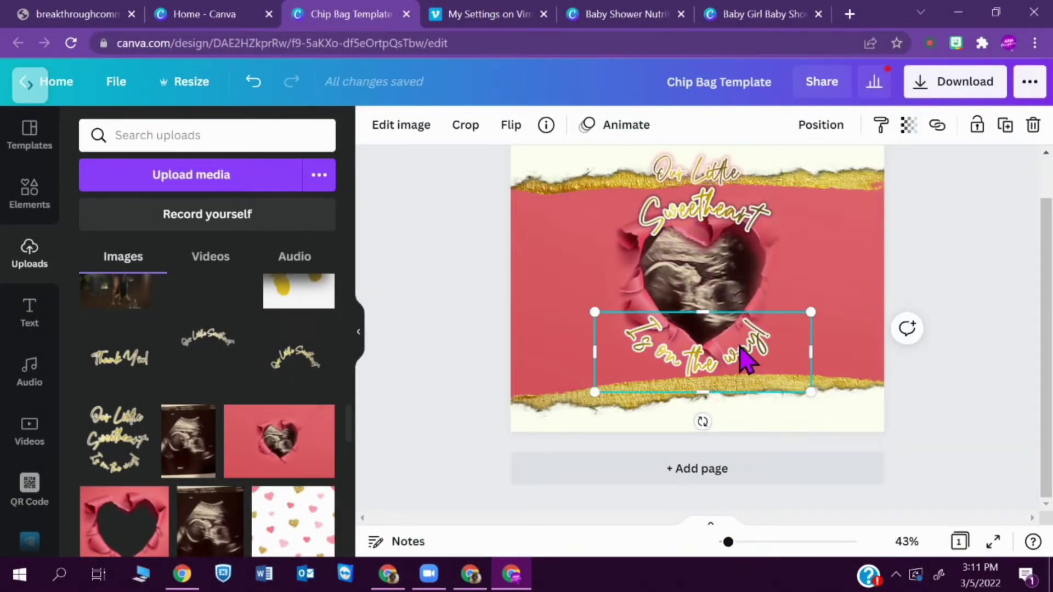
click(401, 124)
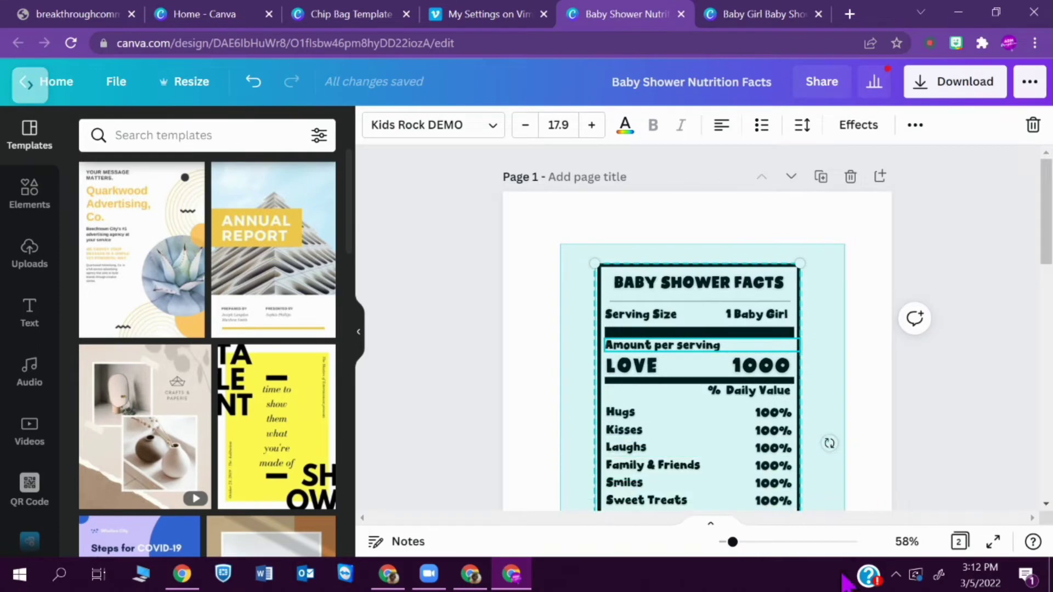
Switch to the Chip Bag Template design and lower the heart photo's transparency to reveal the bag's panel guides.
drag(560, 245, 831, 511)
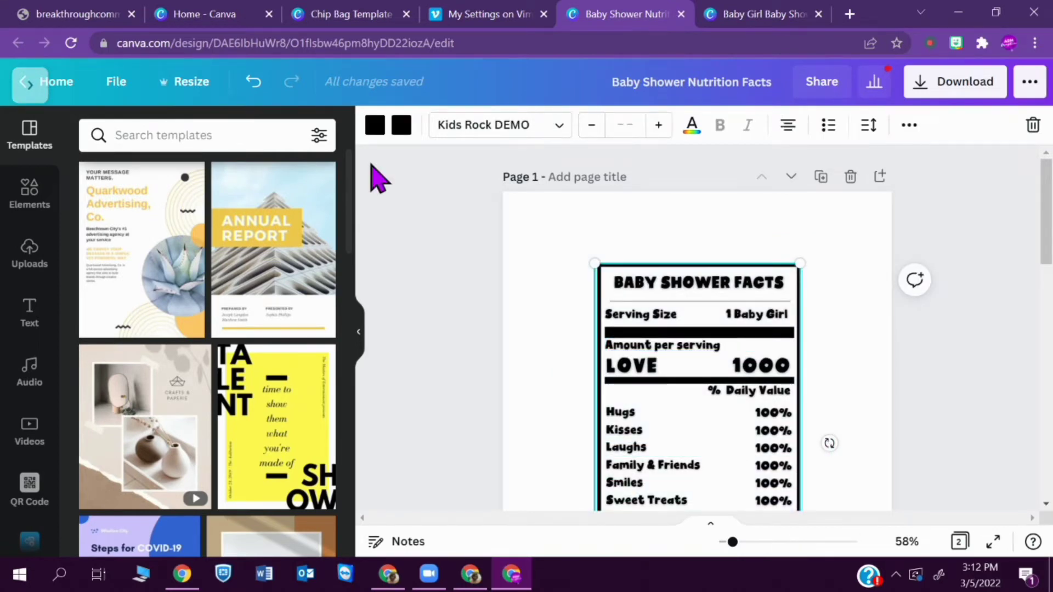
click(359, 17)
click(635, 207)
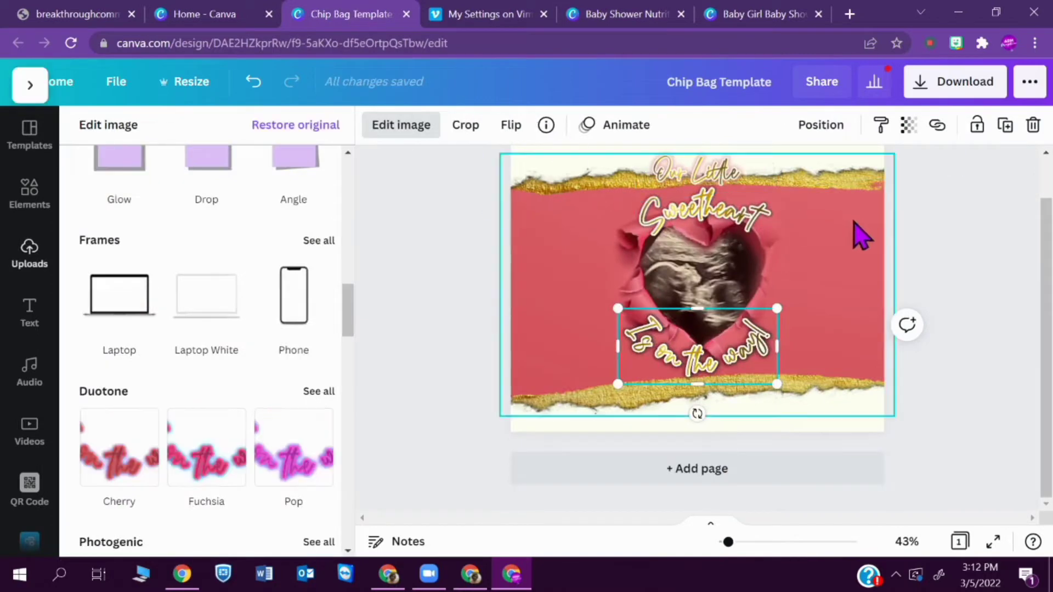
click(909, 126)
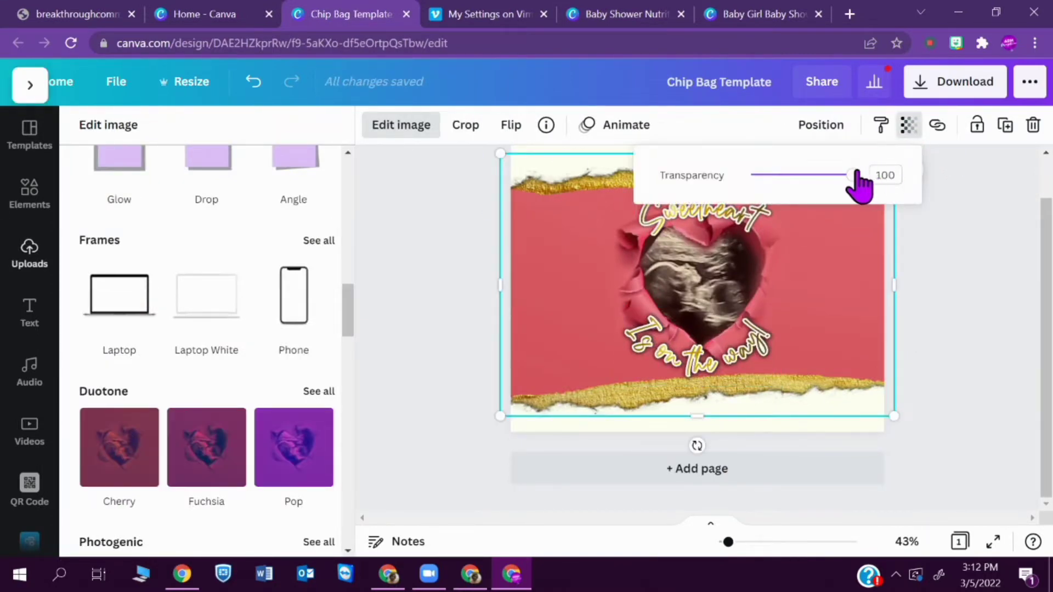
drag(860, 179, 782, 183)
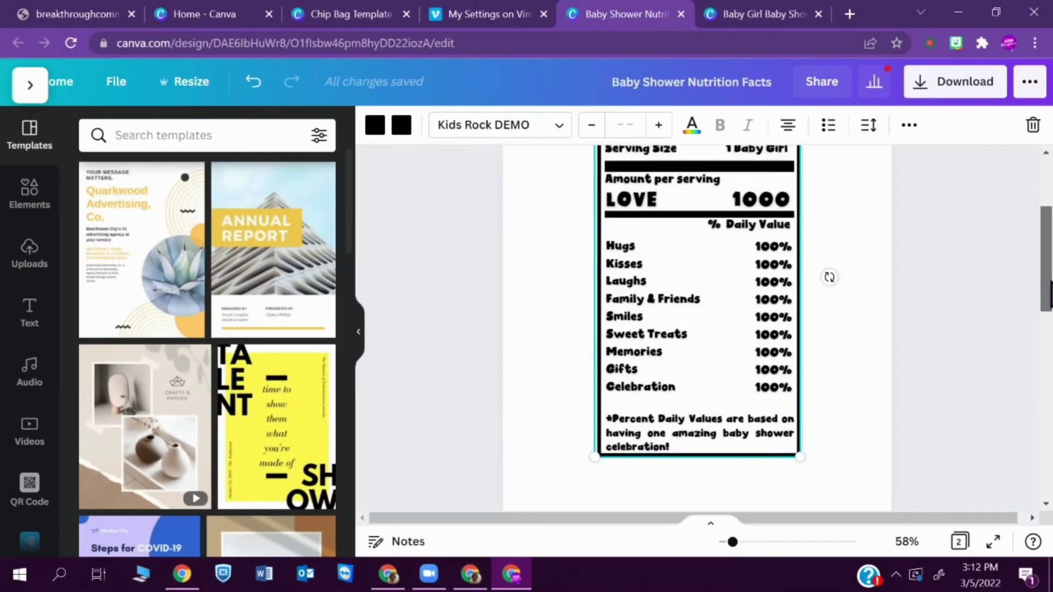
Copy the entire "1 Baby Girl" label from page 1 of the Baby Shower Nutrition Facts design into the Chip Bag Template design.
drag(1048, 297, 1047, 290)
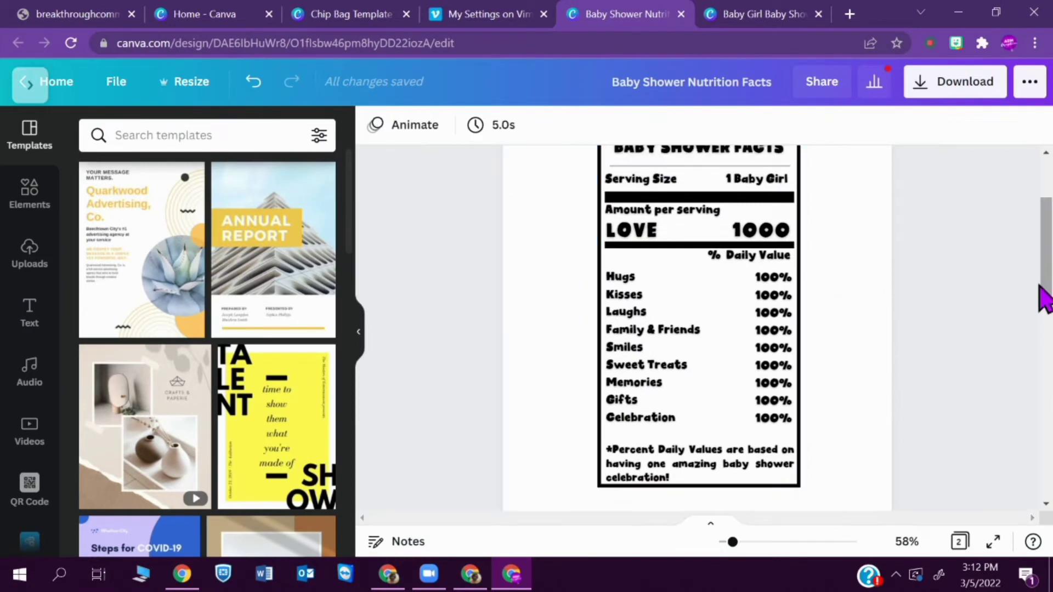
drag(732, 544, 721, 545)
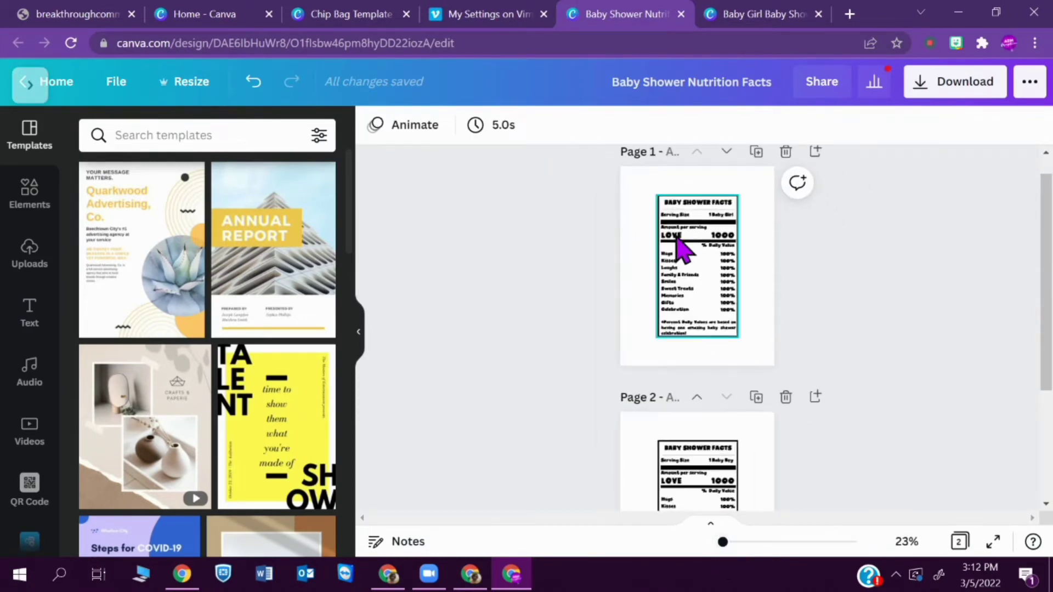
drag(631, 183, 759, 362)
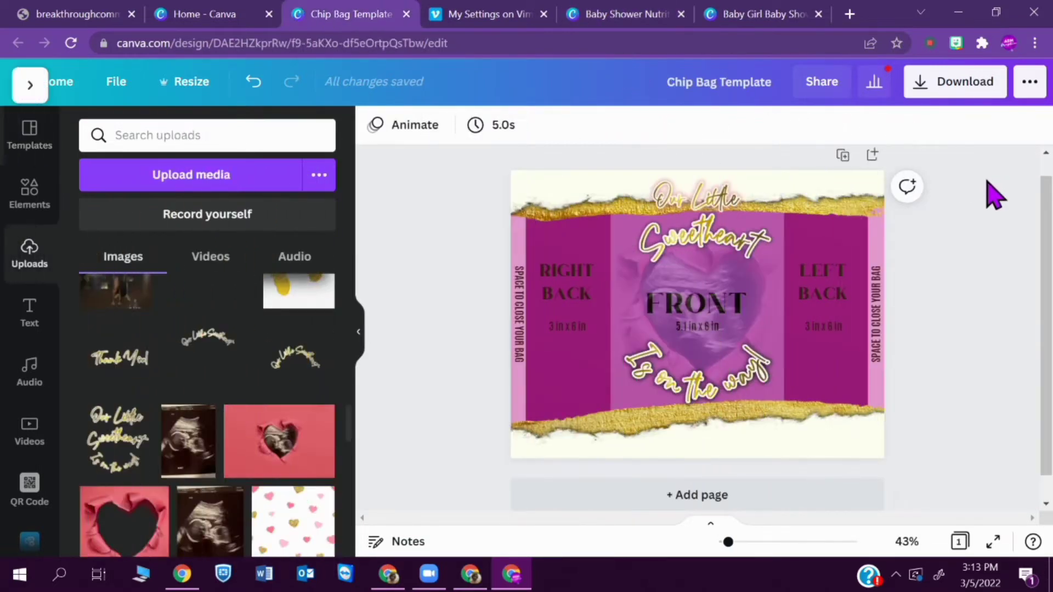
key(ctrl+v)
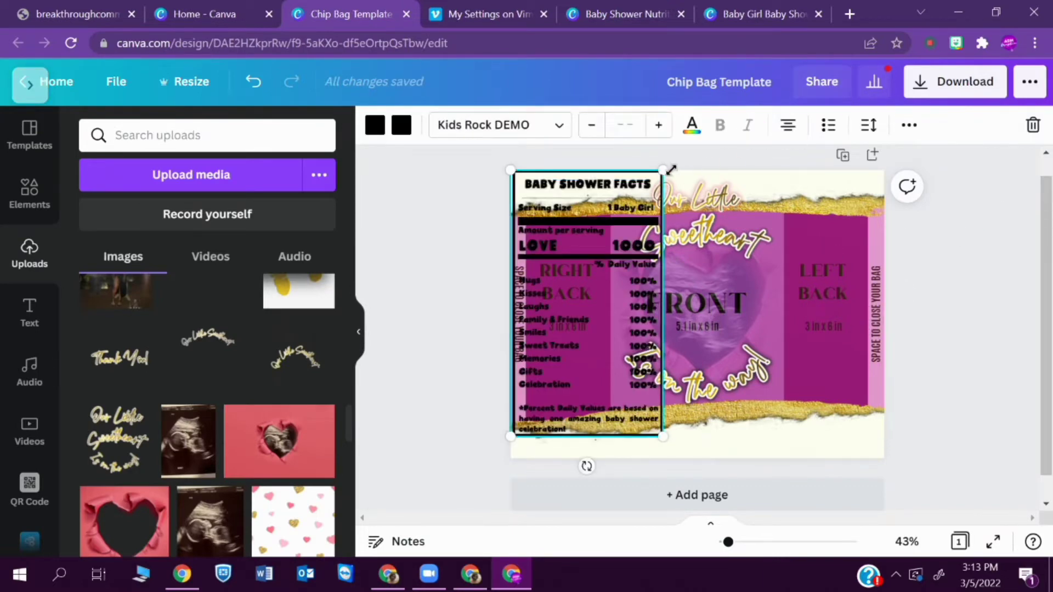
Shrink the pasted Baby Shower Facts label onto the Right Back panel and restore the heart photo to full opacity.
drag(664, 166, 557, 310)
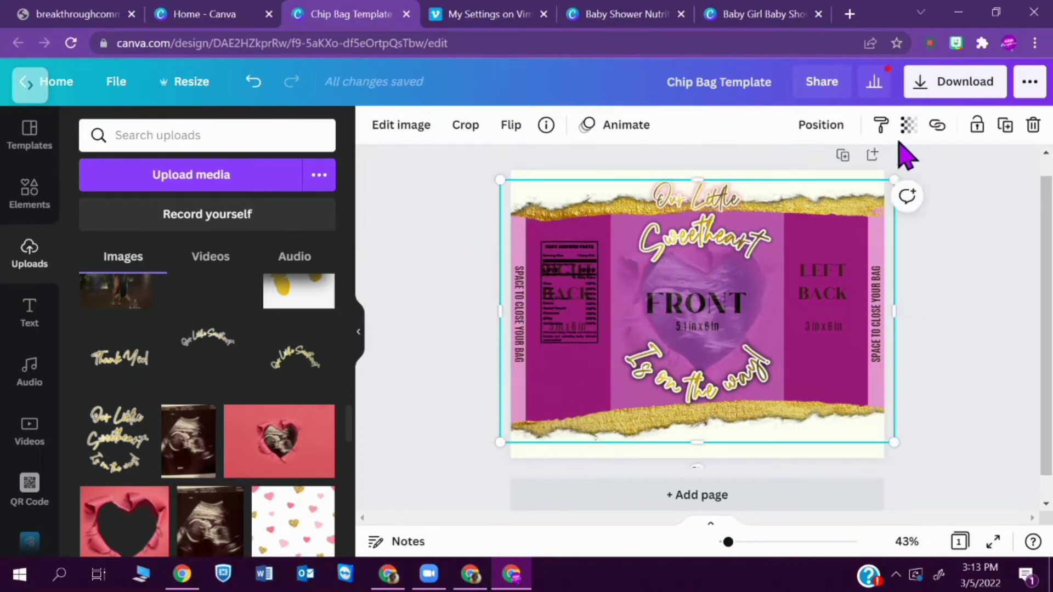
click(908, 126)
drag(790, 175, 964, 182)
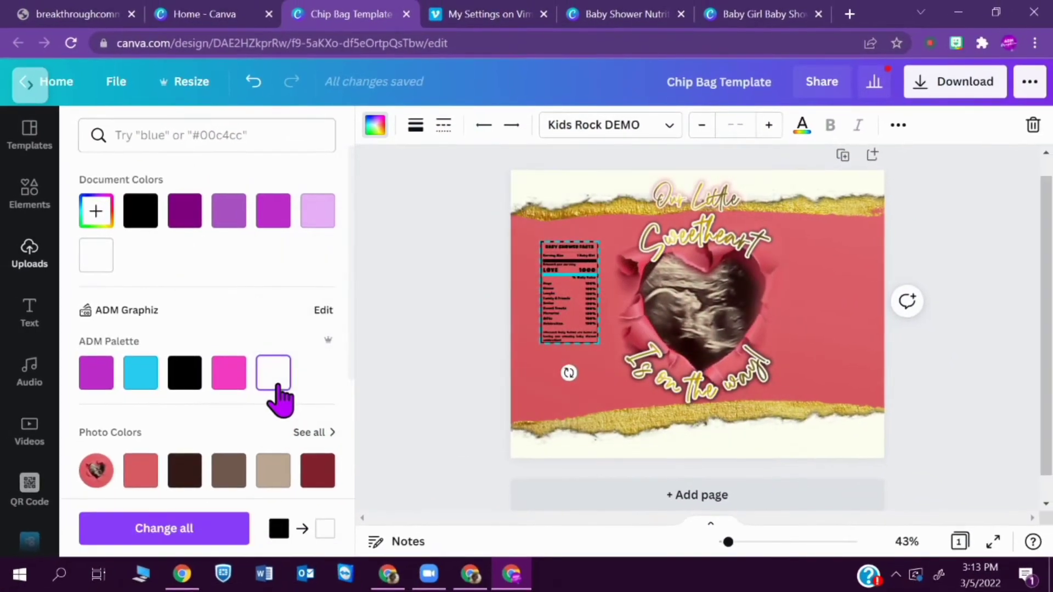
Change all black lines and the border of the Baby Shower Facts label to white.
click(216, 531)
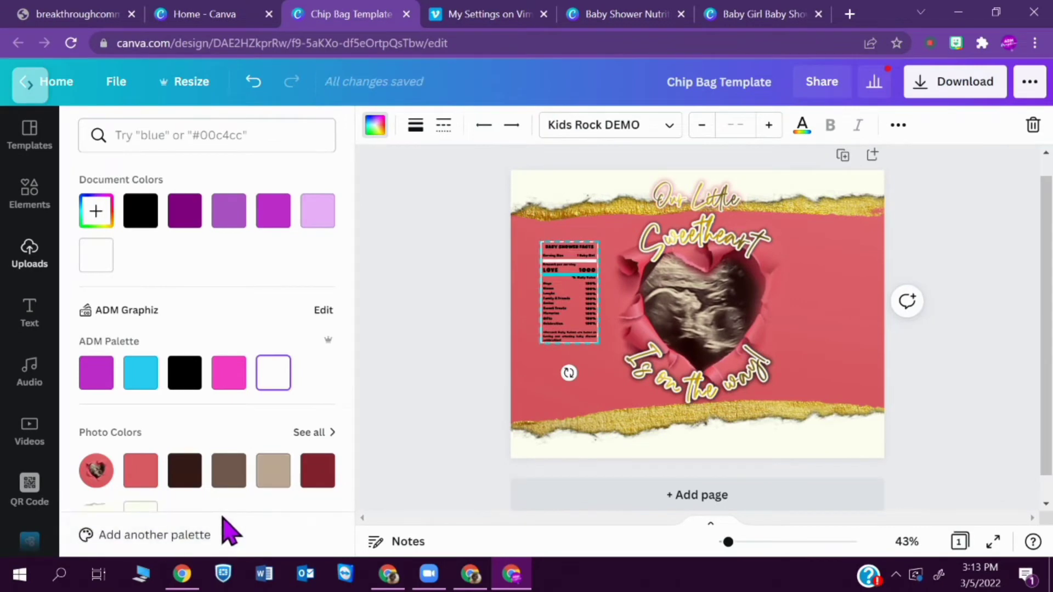
Examine the Baby Shower Facts label up close, including its black text and the available text and line colors.
click(555, 302)
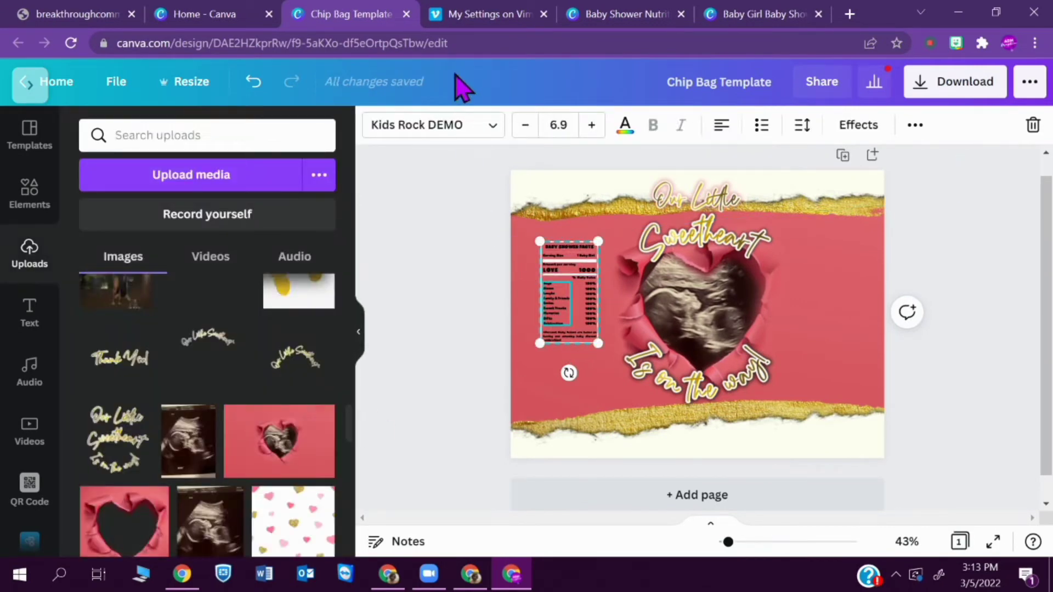
click(441, 138)
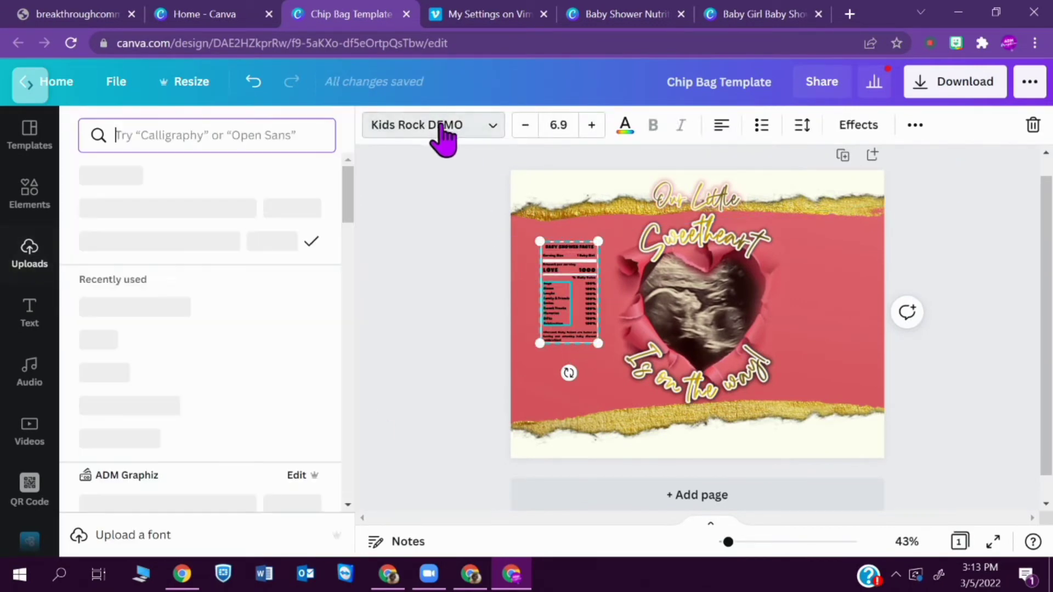
click(624, 125)
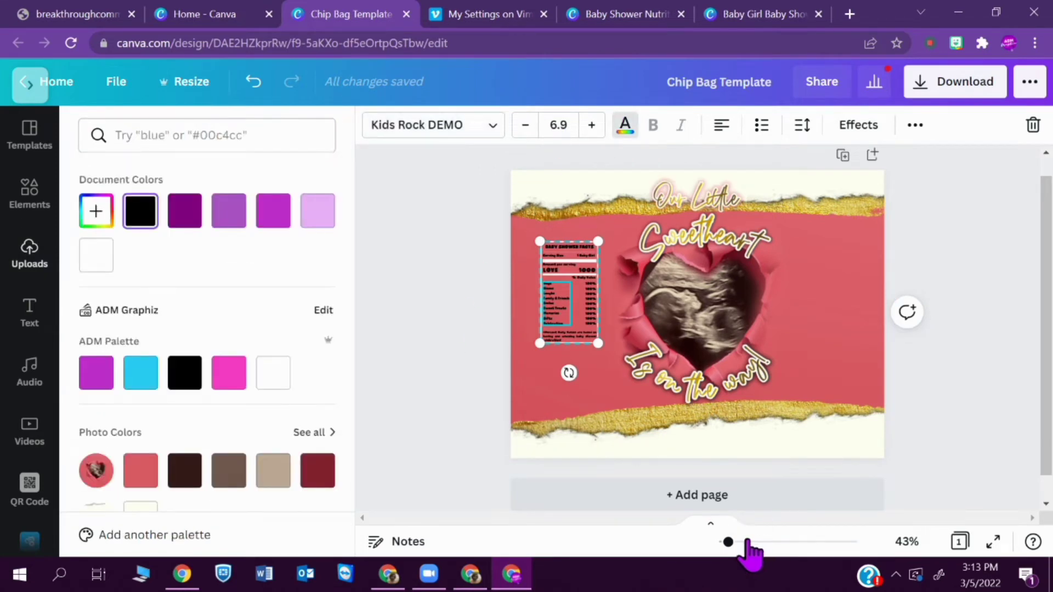
drag(728, 543, 749, 543)
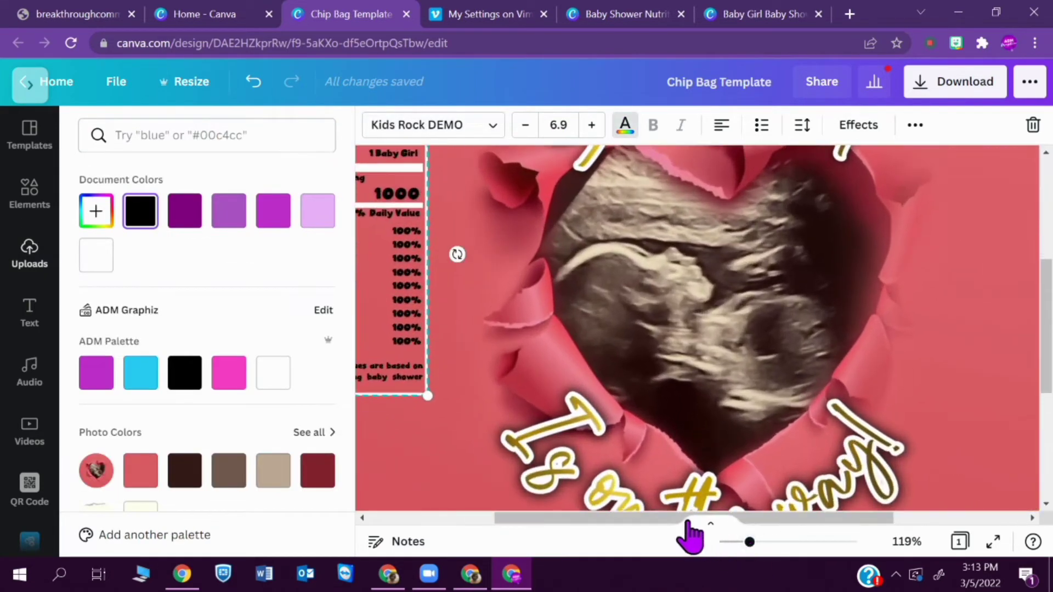
drag(628, 522, 521, 524)
click(583, 486)
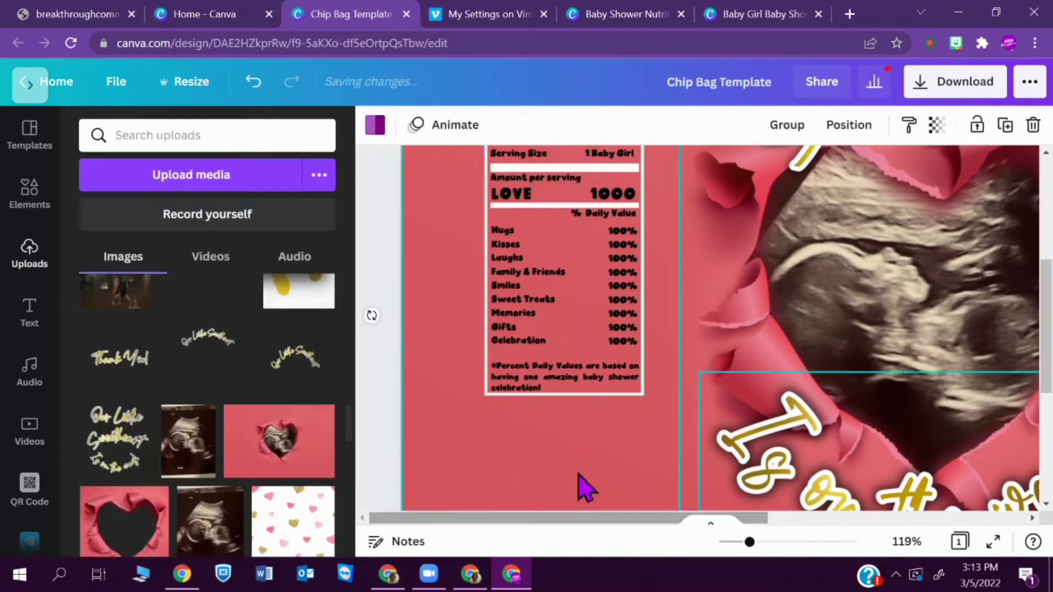
scroll(1020, 269, up, 3)
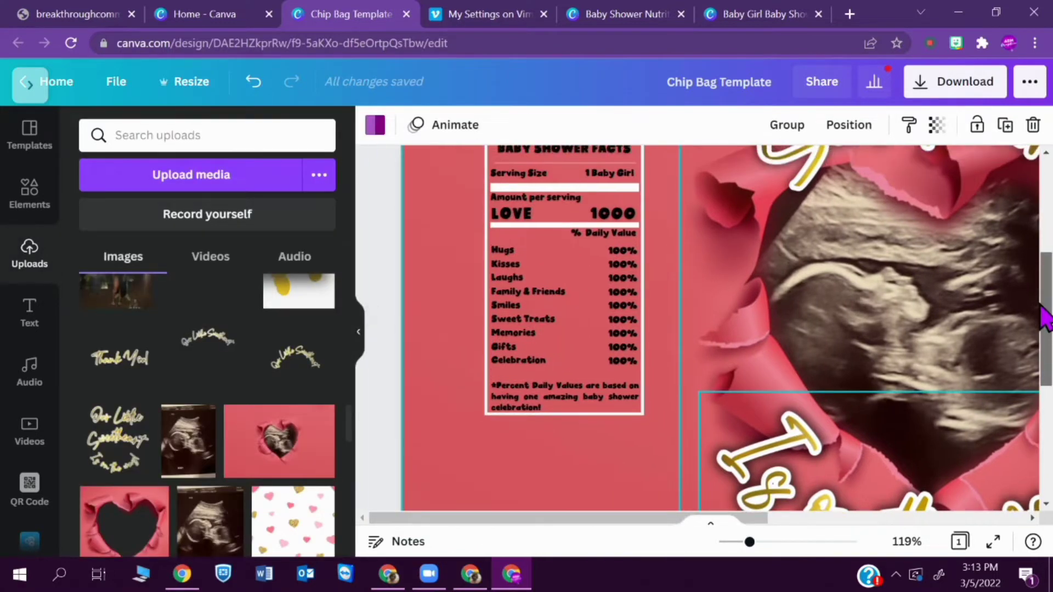
scroll(1020, 269, down, 1)
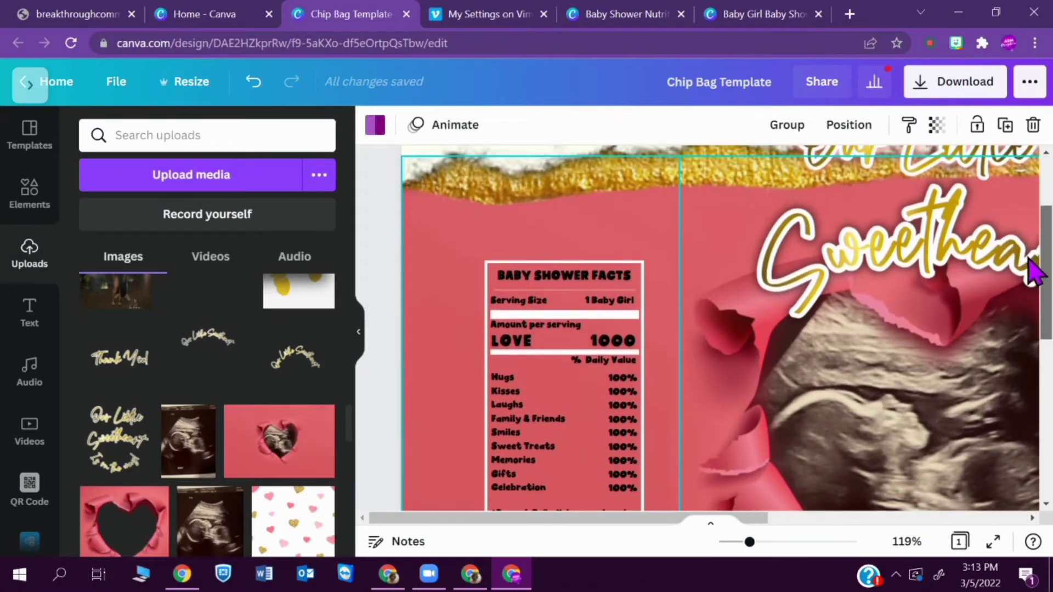
click(592, 277)
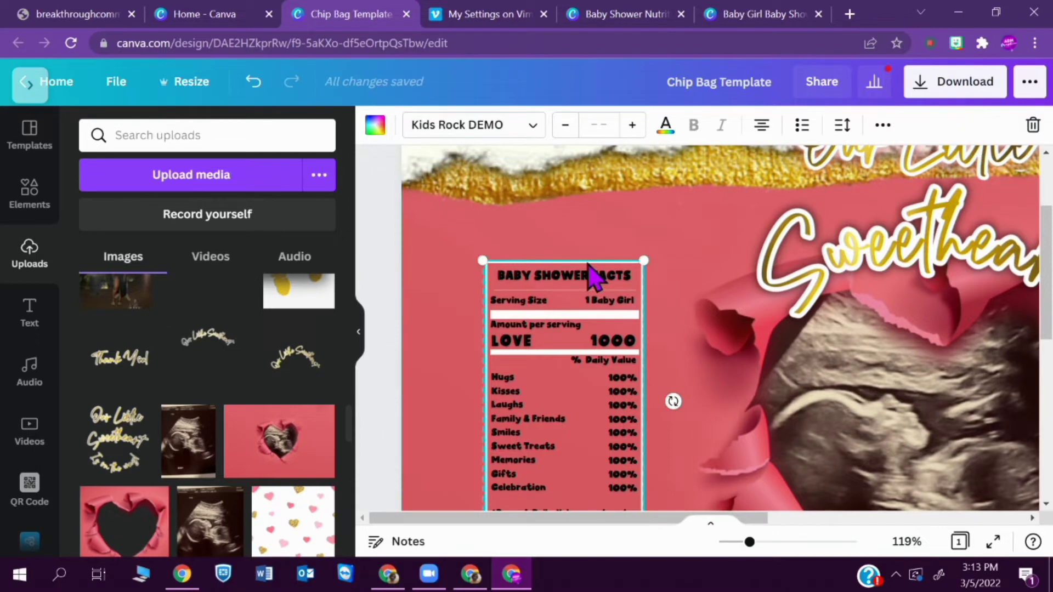
click(375, 126)
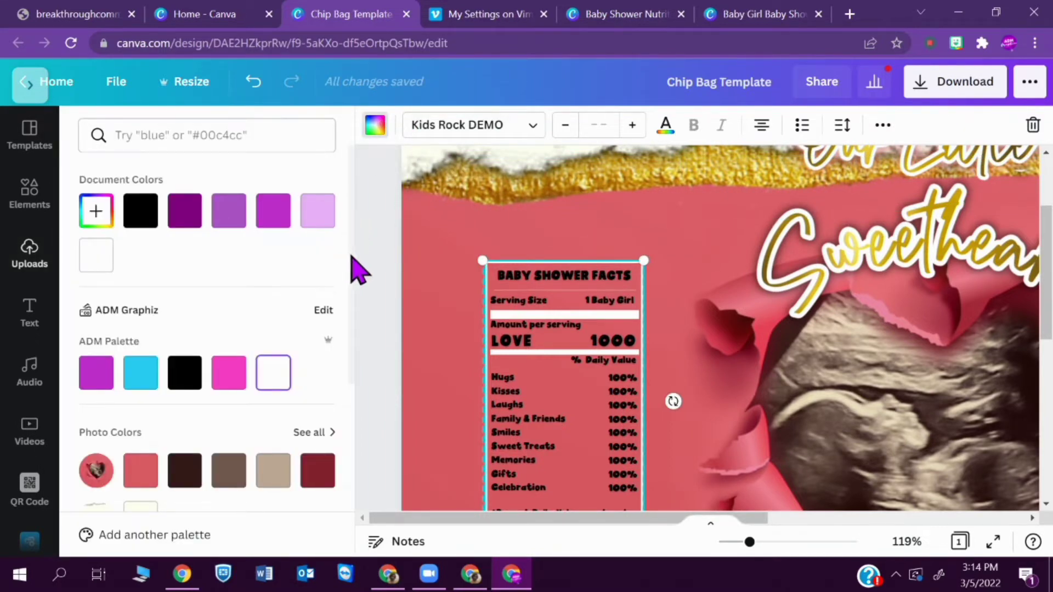
Size and position a square to back the Baby Shower Facts label, and recolor the label's text coral red.
scroll(352, 357, down, 3)
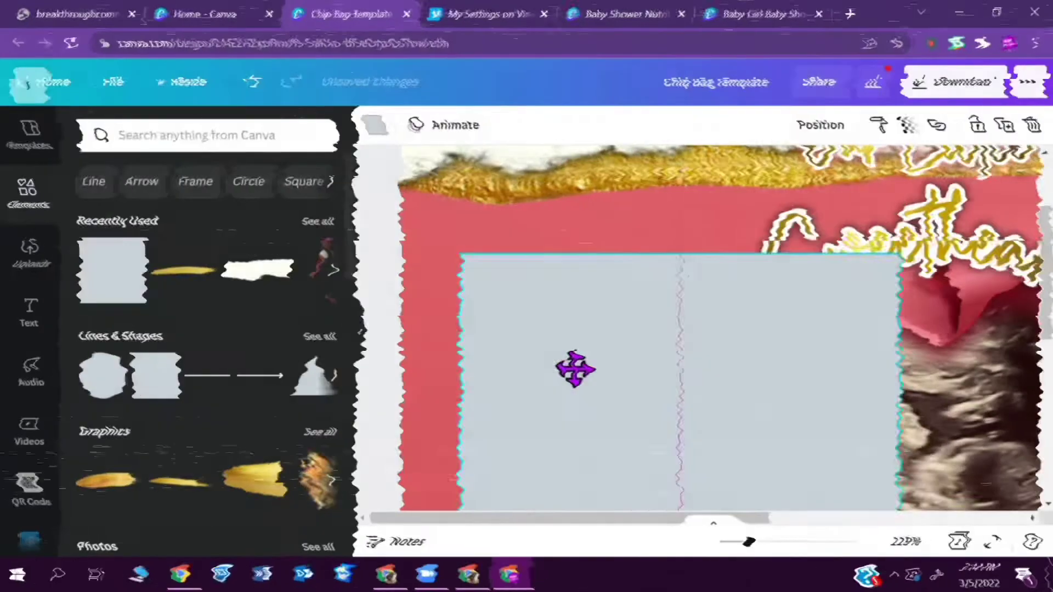
drag(539, 376, 488, 380)
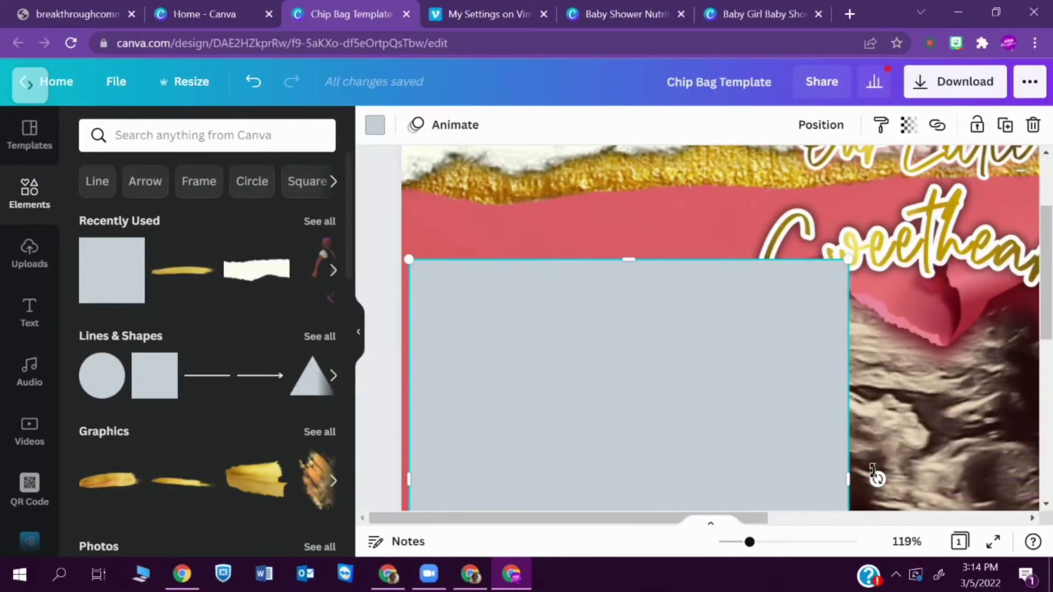
drag(849, 479, 625, 480)
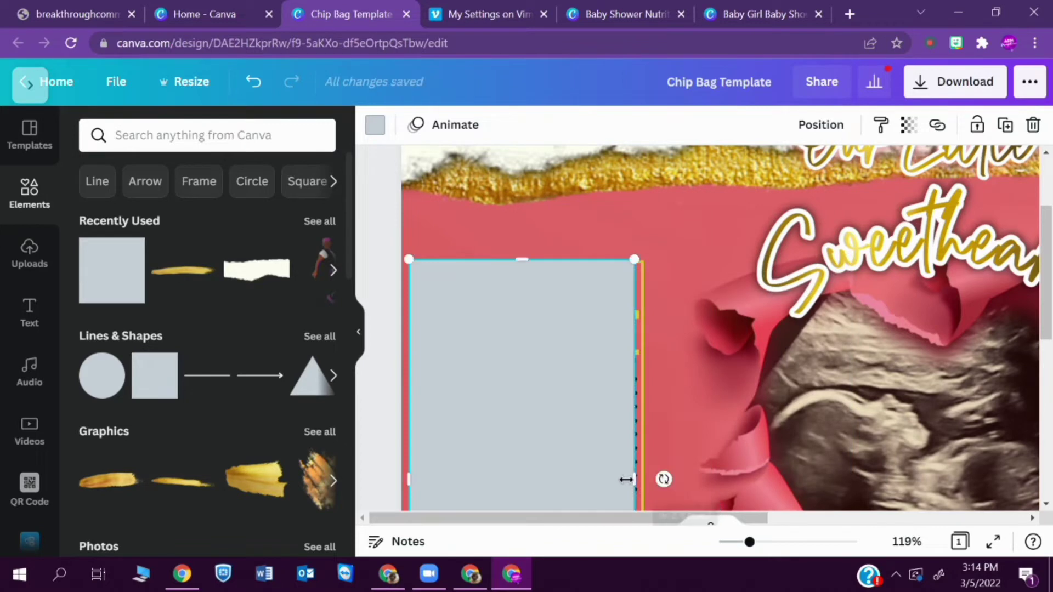
drag(489, 400, 542, 270)
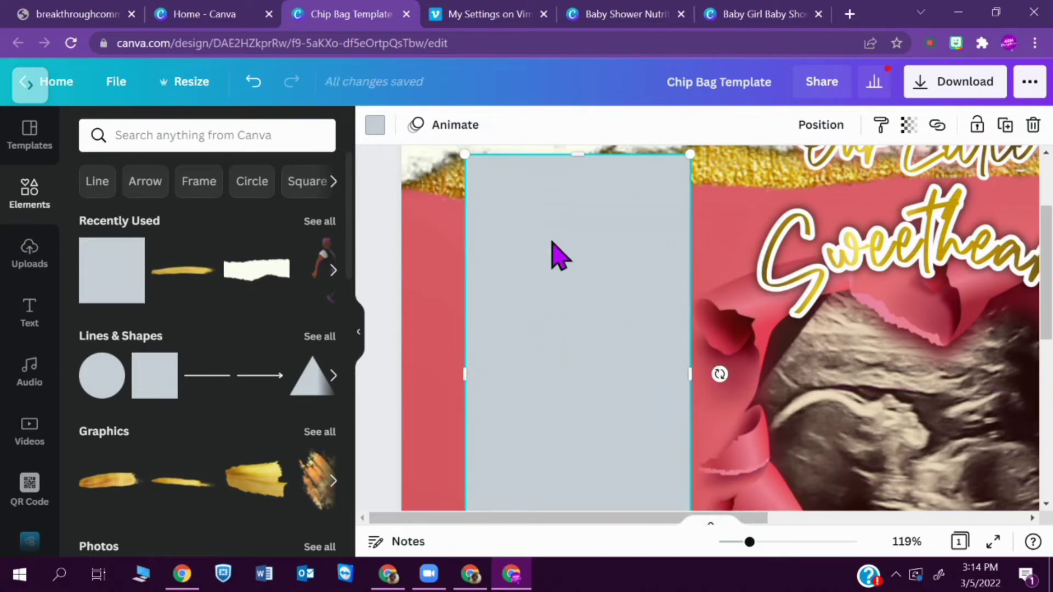
drag(572, 155, 575, 362)
drag(554, 447, 572, 329)
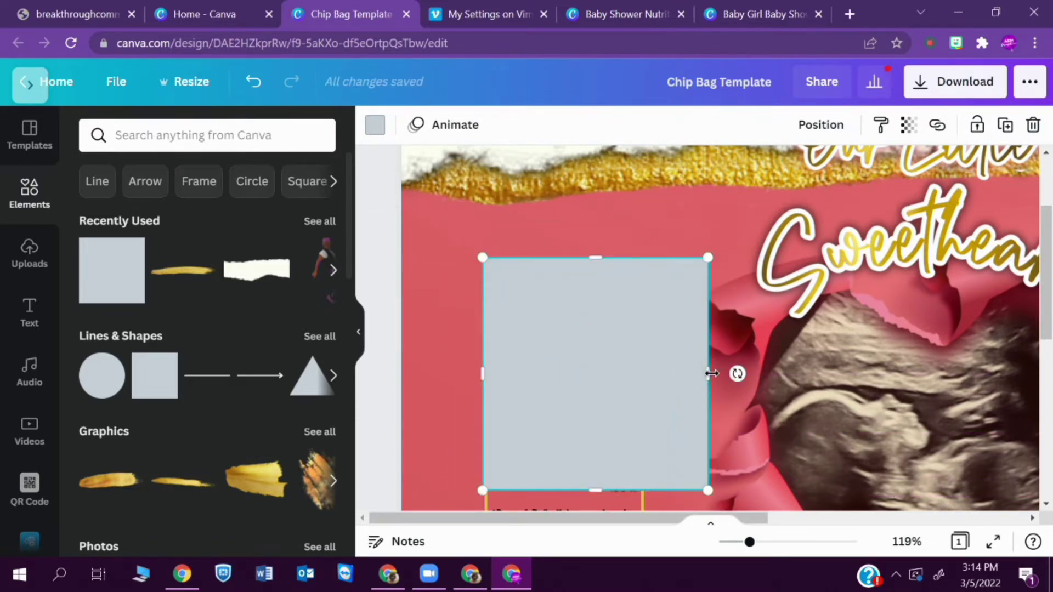
drag(711, 374, 646, 380)
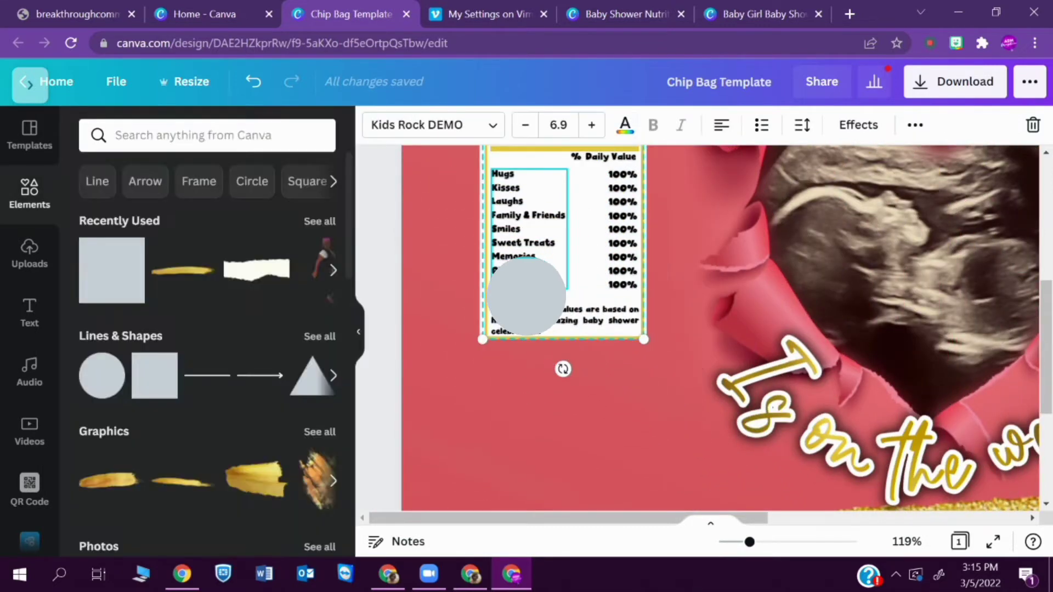
click(139, 471)
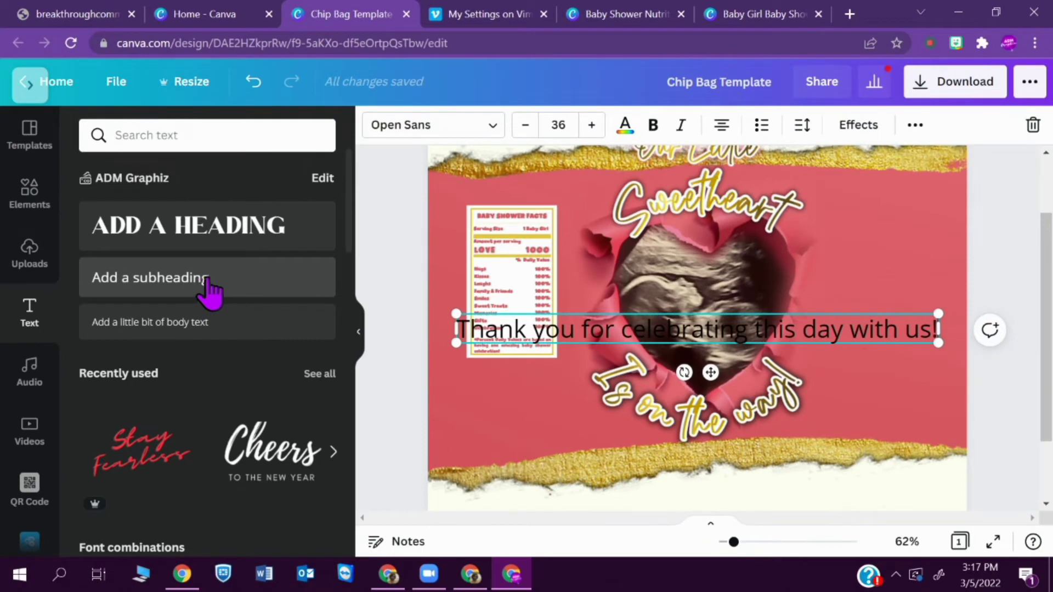
Wrap "Thank you for celebrating this day with us!" narrowly on the Left Back panel and make the heart photo semi-transparent.
drag(938, 329, 583, 384)
drag(550, 475, 909, 349)
click(953, 400)
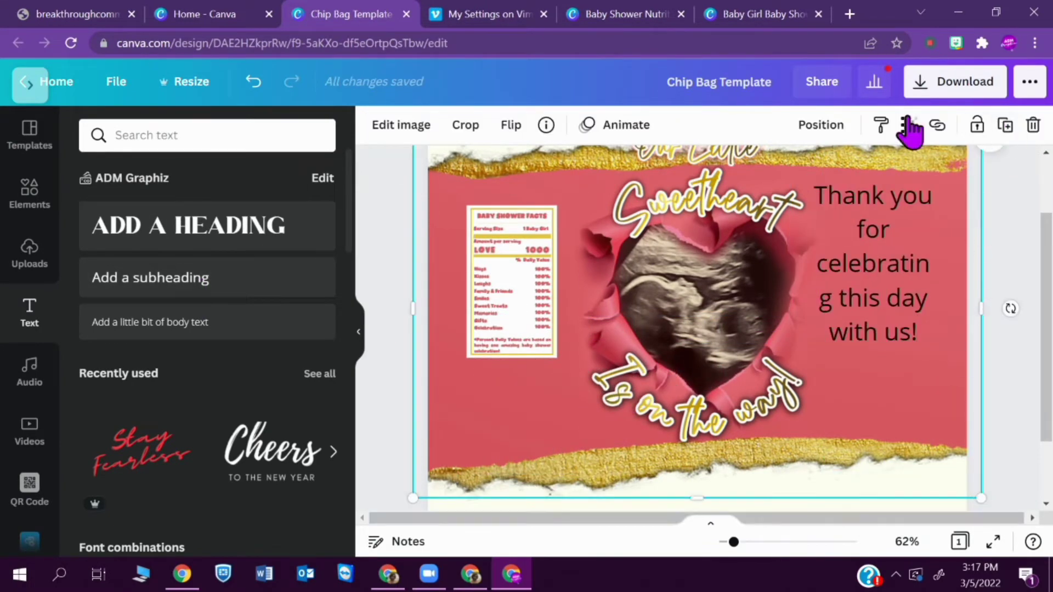
click(912, 124)
drag(836, 187, 800, 188)
Format the thank-you text in white Richard Hamilton lettering with a soft shadow effect.
click(894, 254)
click(422, 126)
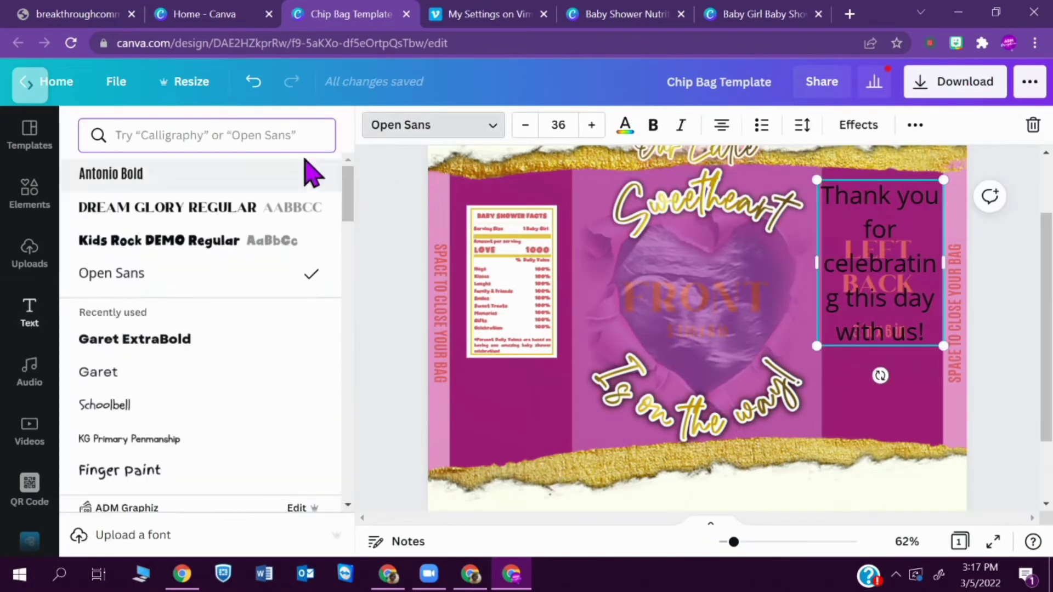
text(rich)
click(181, 211)
click(801, 125)
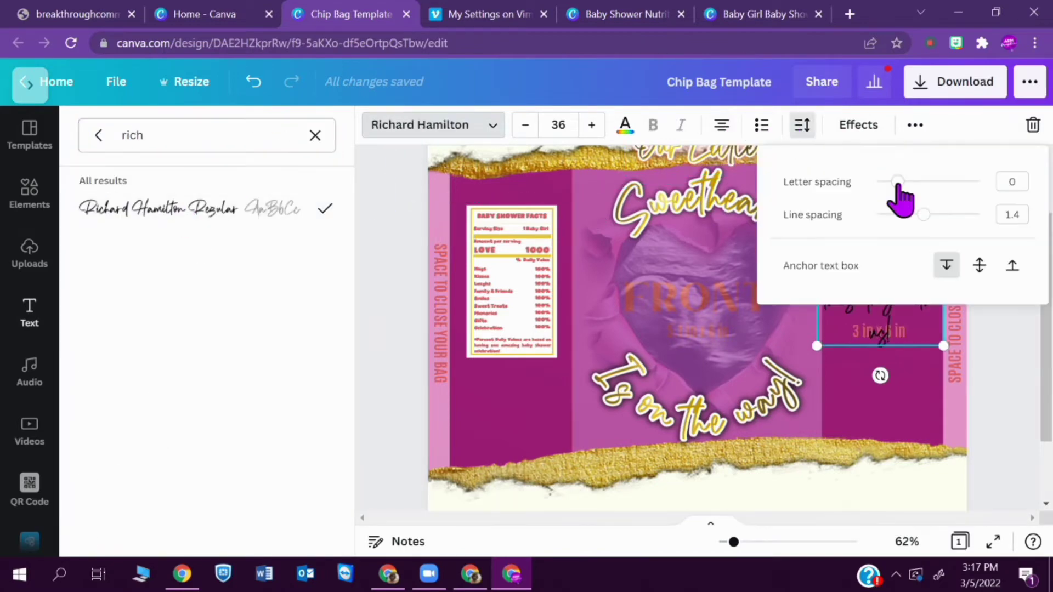
click(626, 125)
click(185, 256)
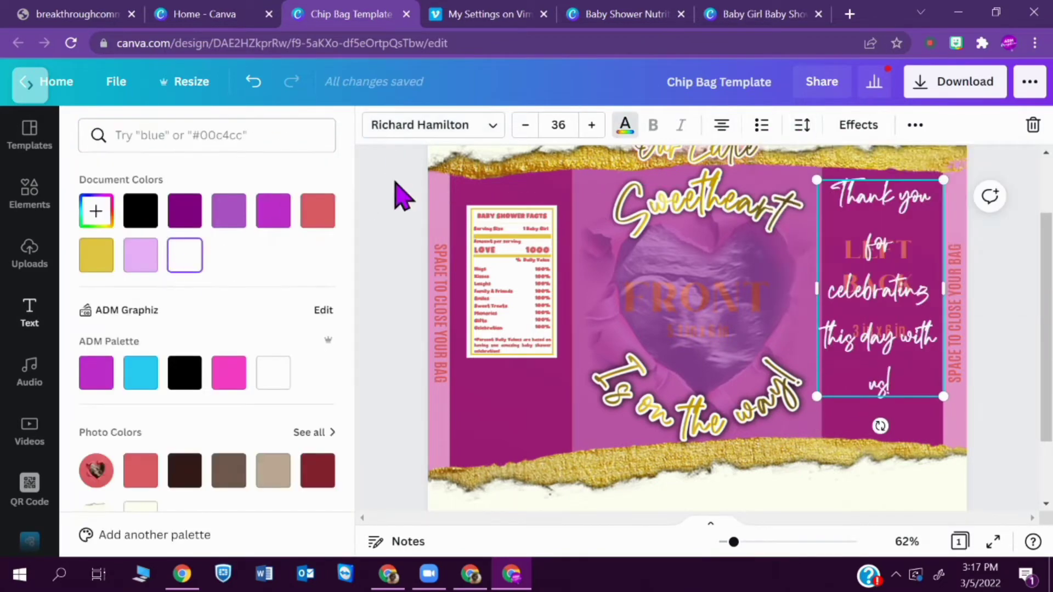
click(858, 125)
click(294, 253)
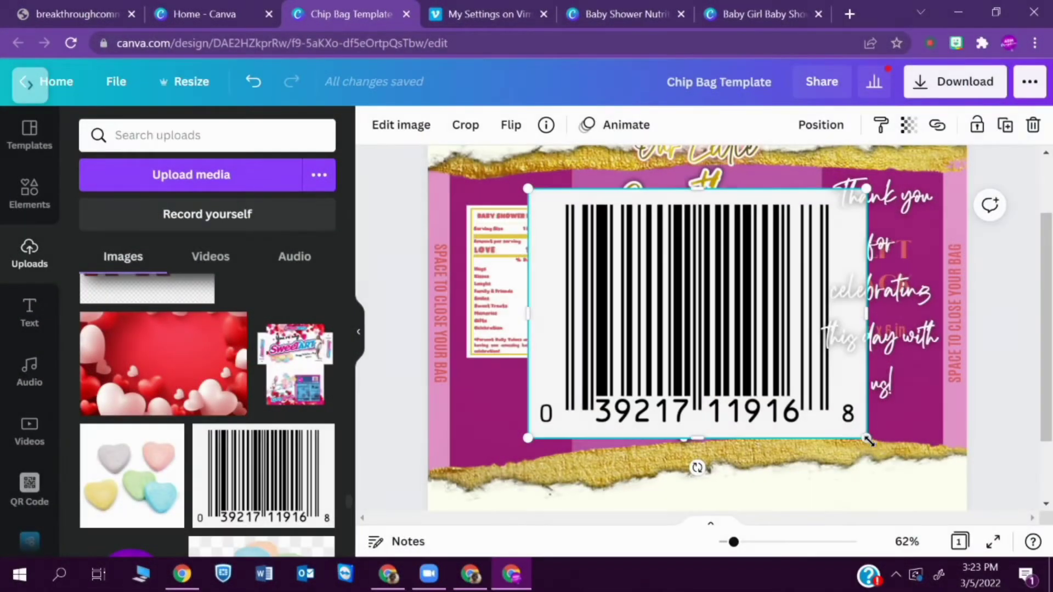
Shrink the barcode image, center it beneath the Baby Shower Facts label and apply a gold Duotone effect.
drag(869, 440, 631, 345)
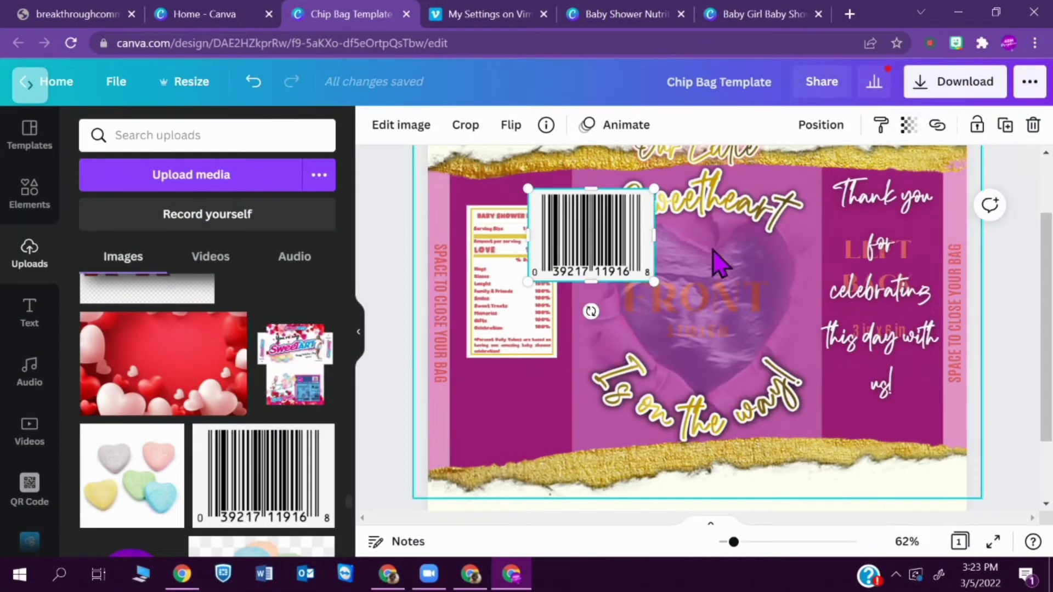
drag(578, 254, 497, 452)
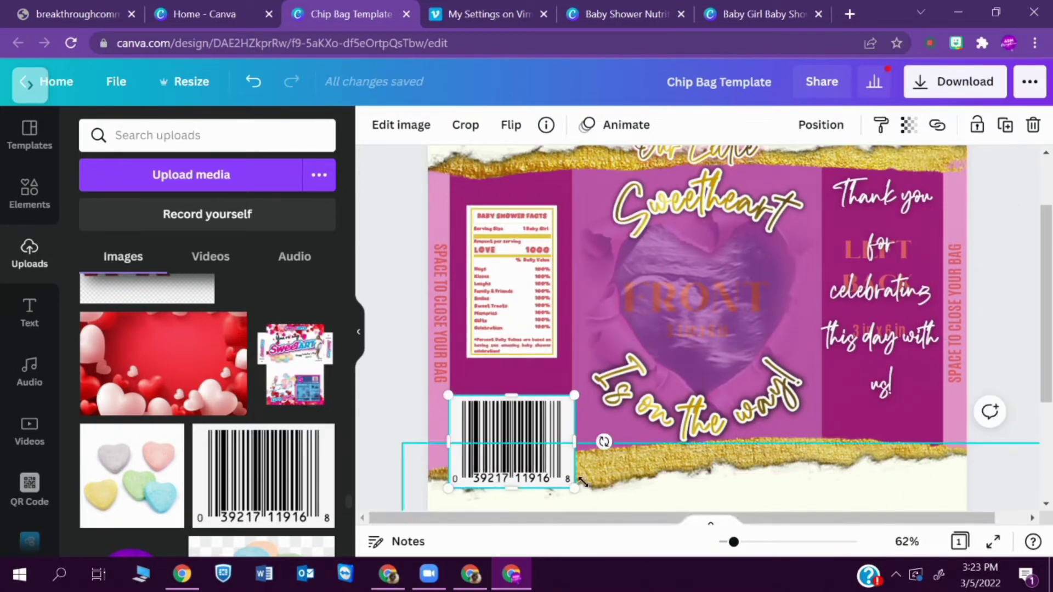
drag(574, 488, 536, 476)
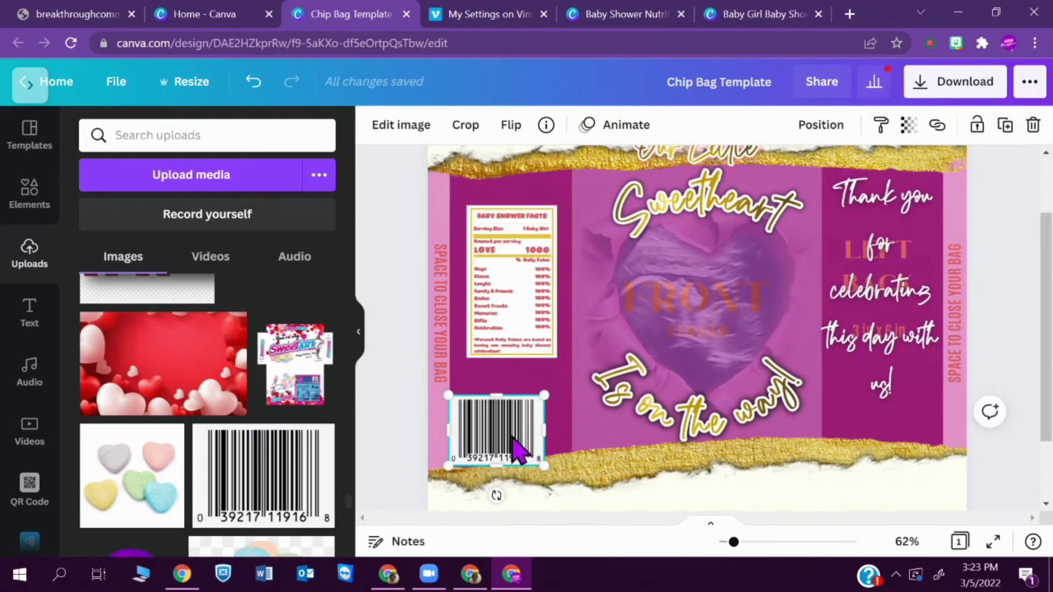
drag(521, 433, 531, 432)
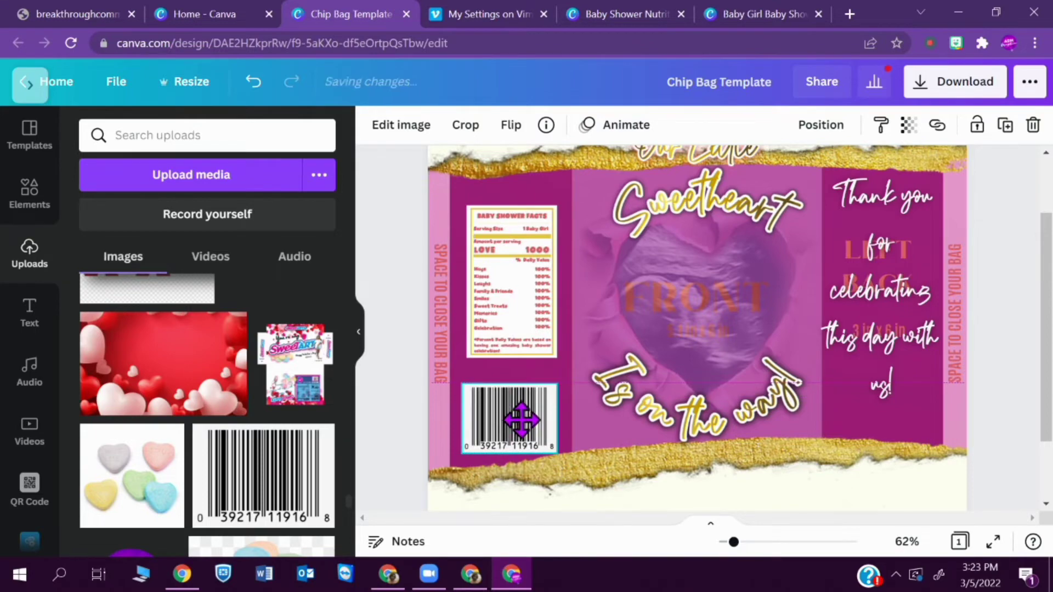
drag(518, 420, 512, 417)
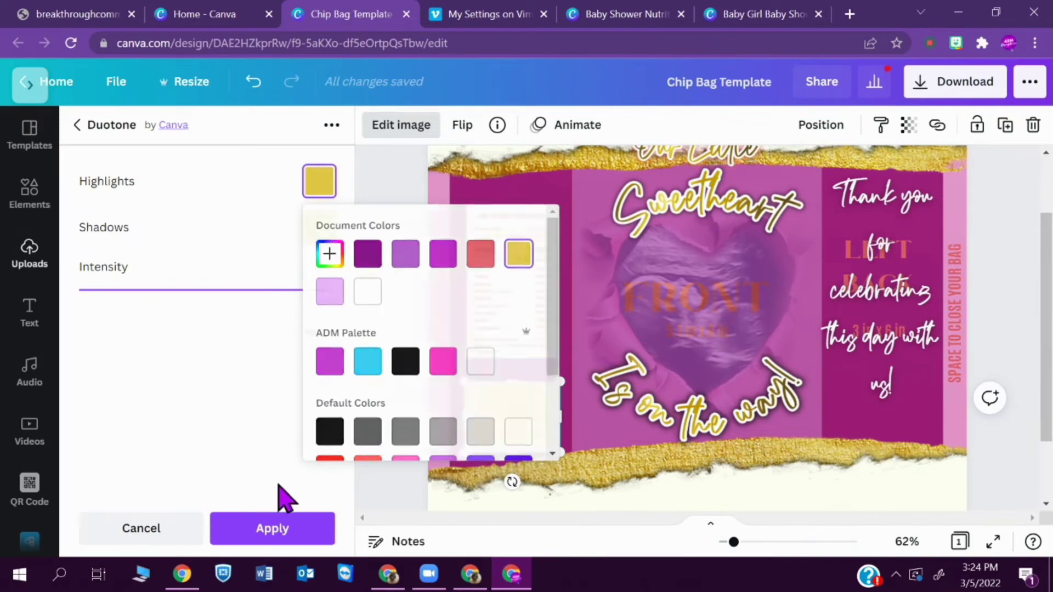
click(272, 529)
click(296, 532)
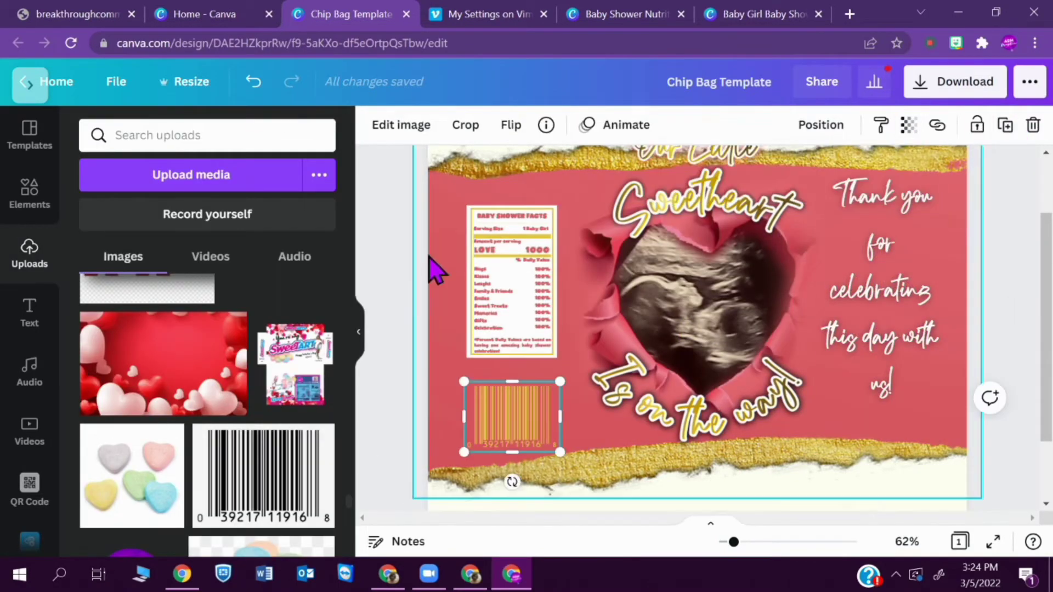
Reshape the small gray square into a thin strip covering the barcode's middle digits.
drag(652, 367, 658, 375)
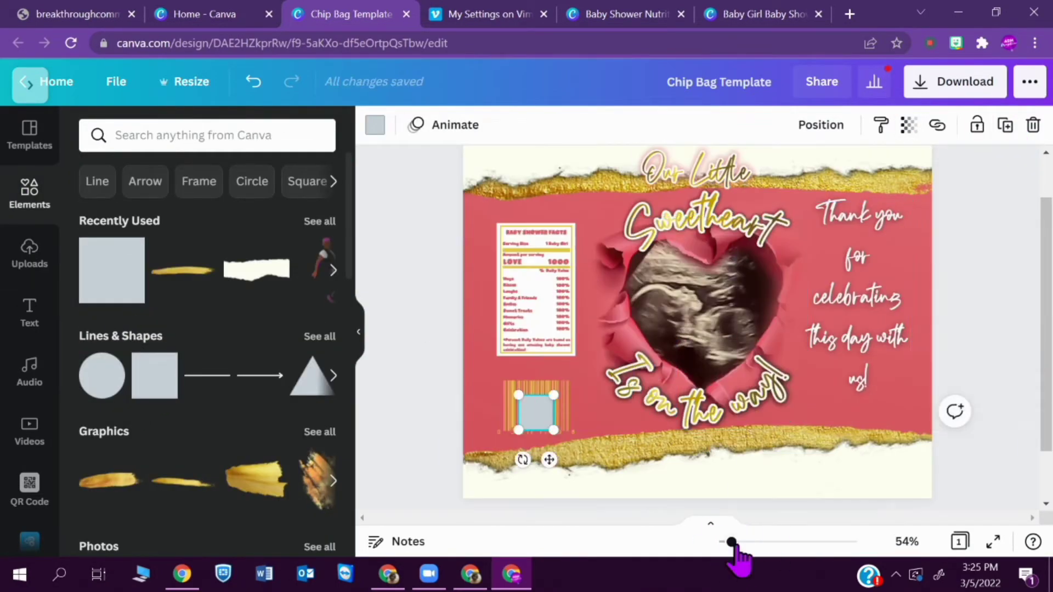
drag(732, 542, 743, 542)
scroll(790, 482, down, 3)
drag(802, 517, 719, 517)
click(575, 304)
drag(541, 345, 524, 373)
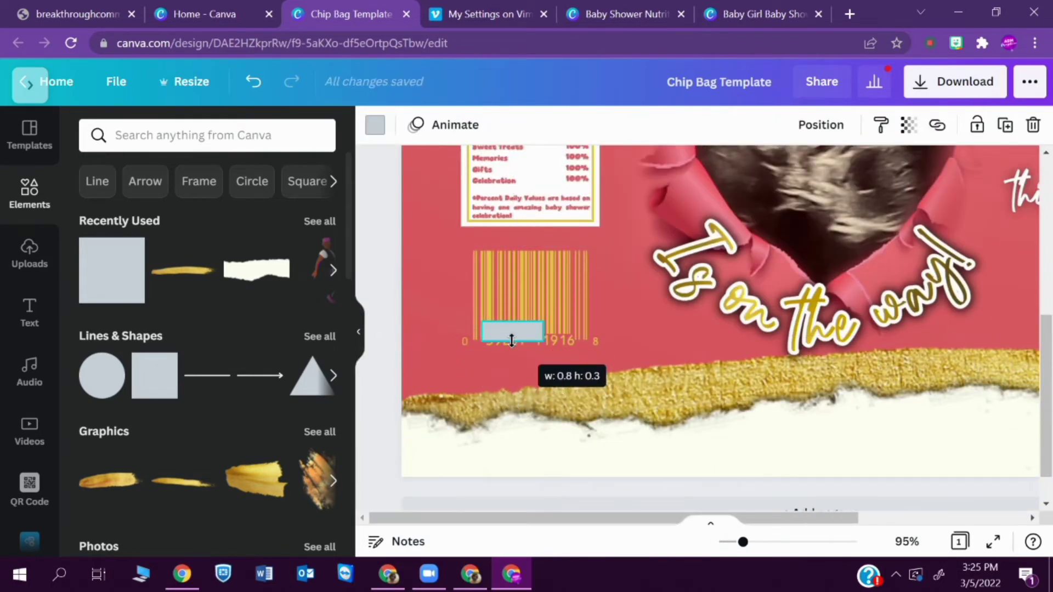
Fill the strip over the barcode digits with the document's coral red.
click(376, 124)
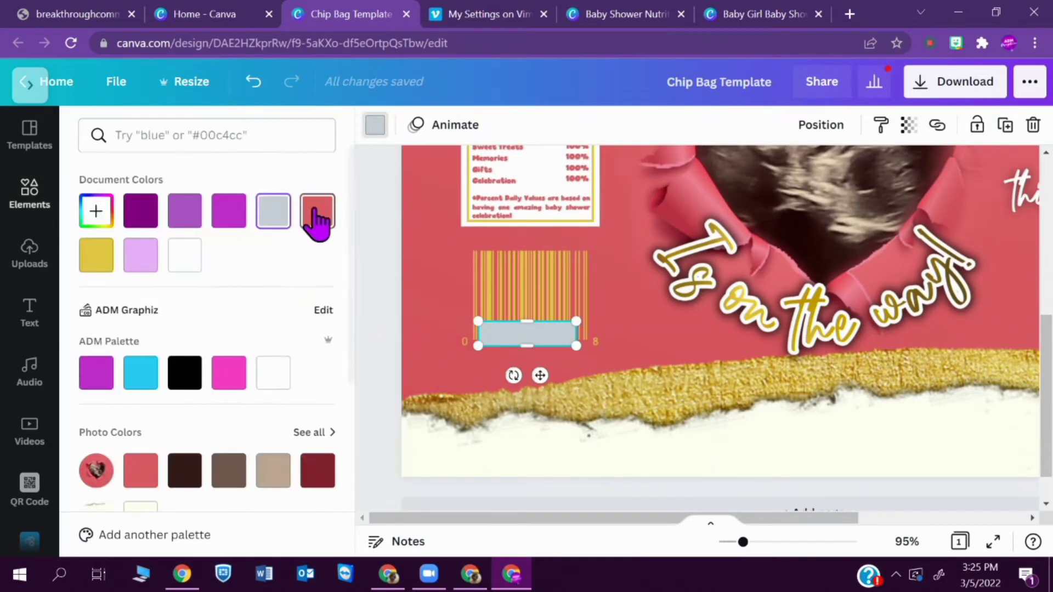
click(318, 213)
click(505, 348)
click(510, 351)
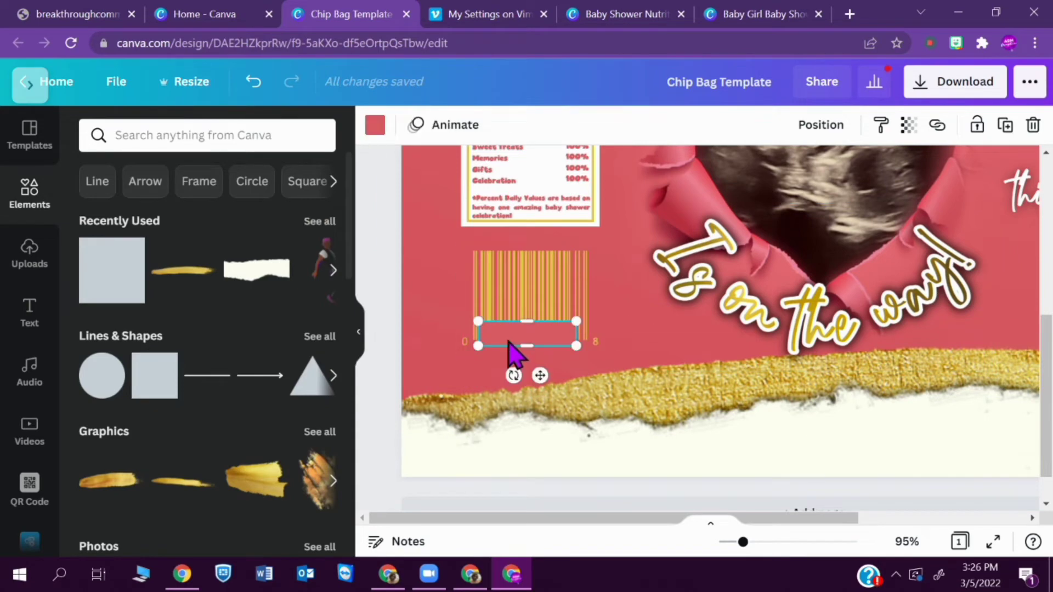
Enlarge a second coral rectangle into a backing panel around the whole barcode and adjust its fill color.
drag(508, 342, 497, 265)
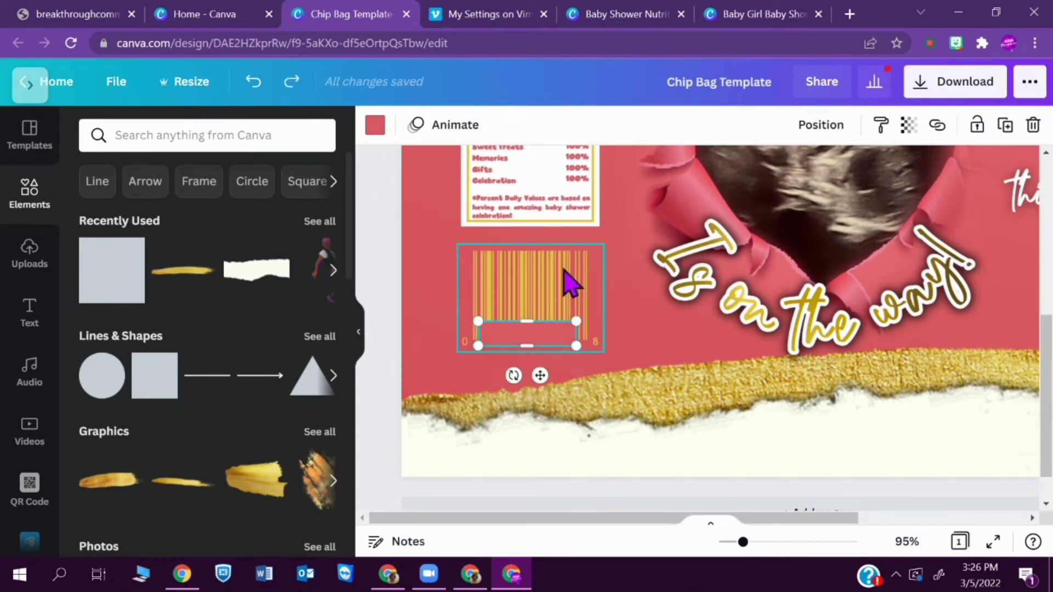
drag(478, 321, 454, 247)
drag(588, 300, 612, 304)
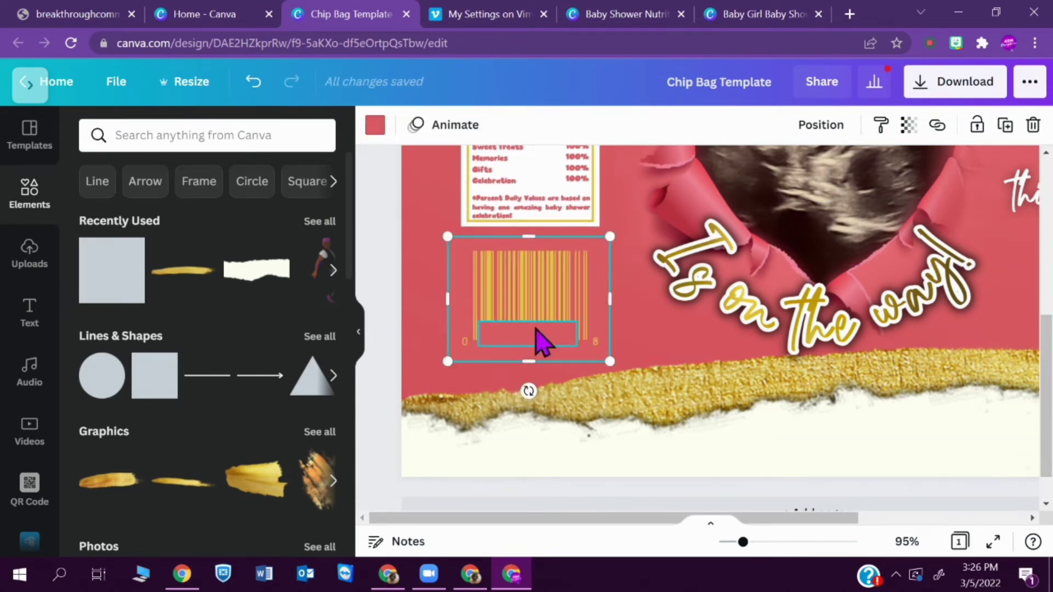
click(458, 312)
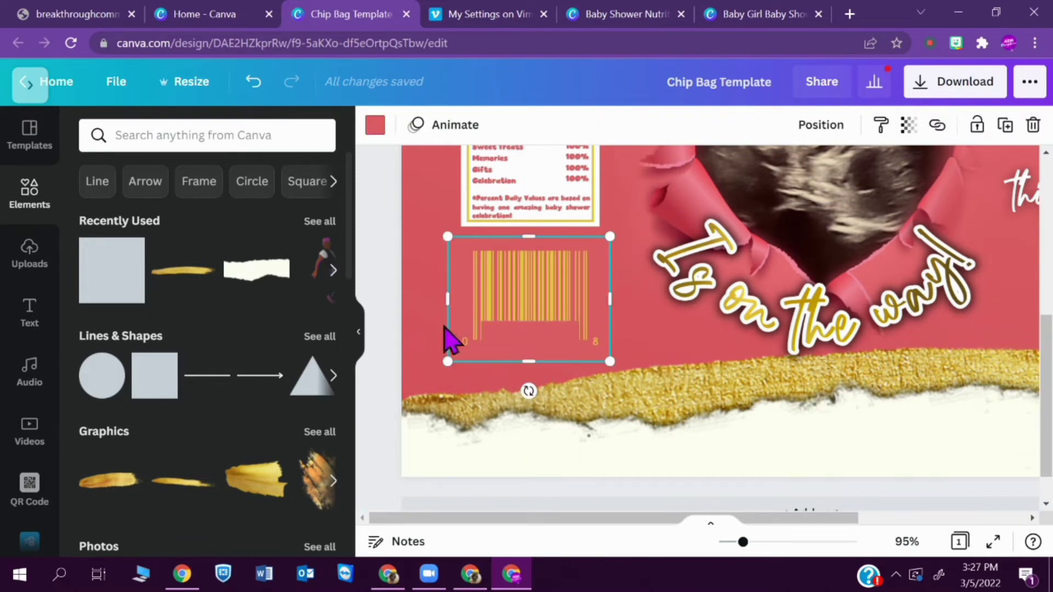
click(375, 125)
scroll(348, 219, down, 5)
click(382, 230)
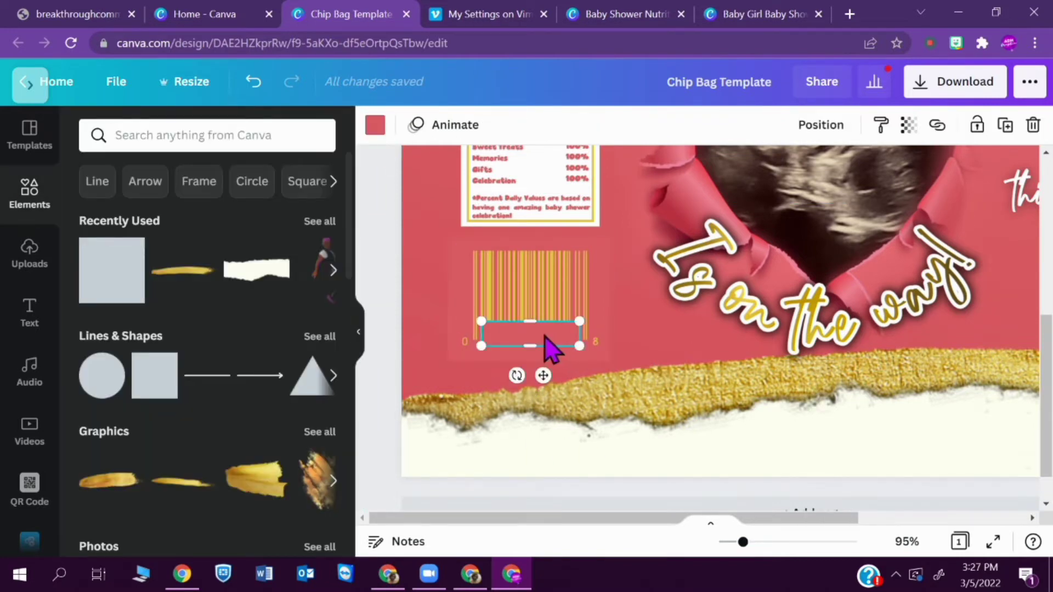
Add the date 02.19.2022 in gold Kids Rock DEMO at size 15.5 over the strip below the barcode lines.
click(29, 313)
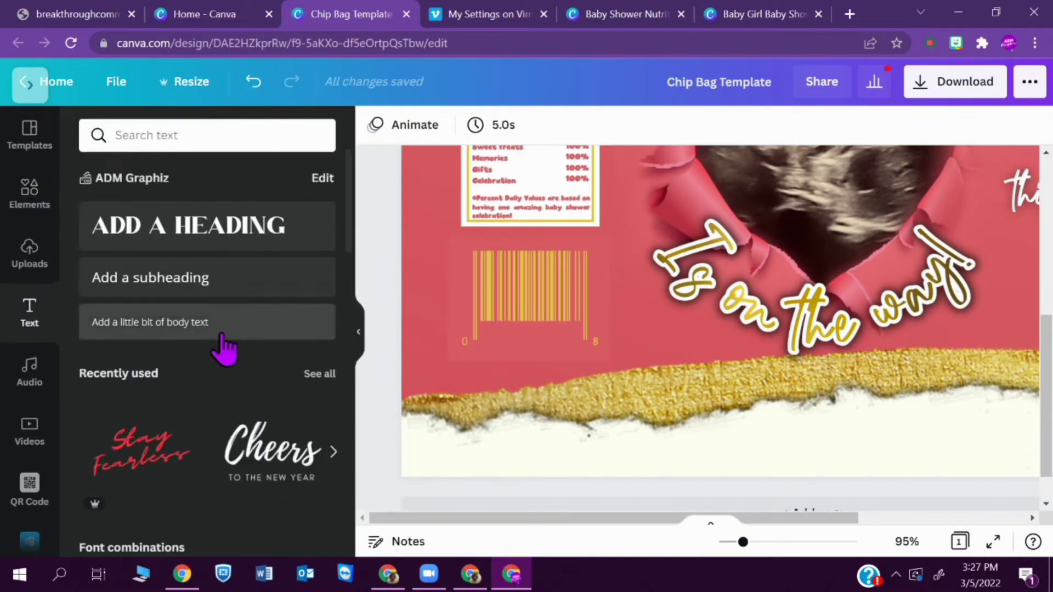
click(738, 280)
click(433, 124)
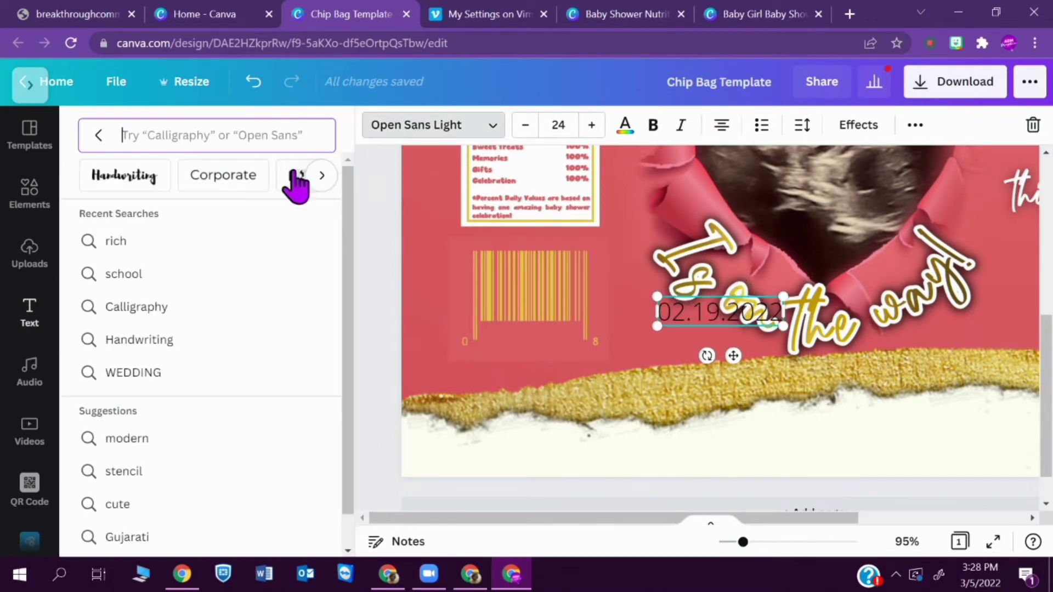
click(165, 238)
click(625, 125)
click(96, 255)
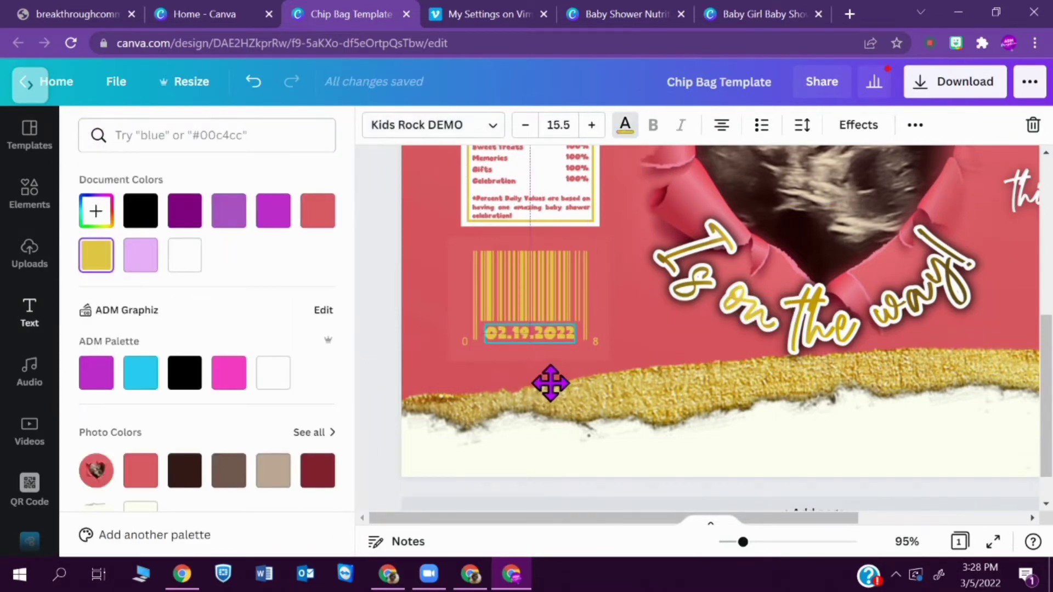
click(858, 125)
click(530, 285)
click(400, 124)
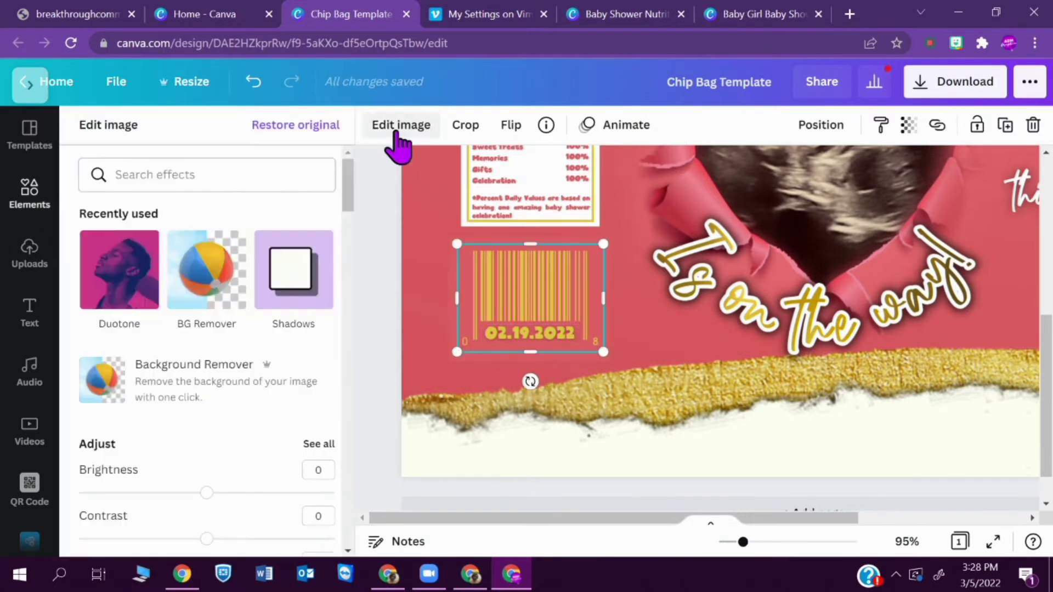
click(294, 266)
click(296, 204)
click(154, 531)
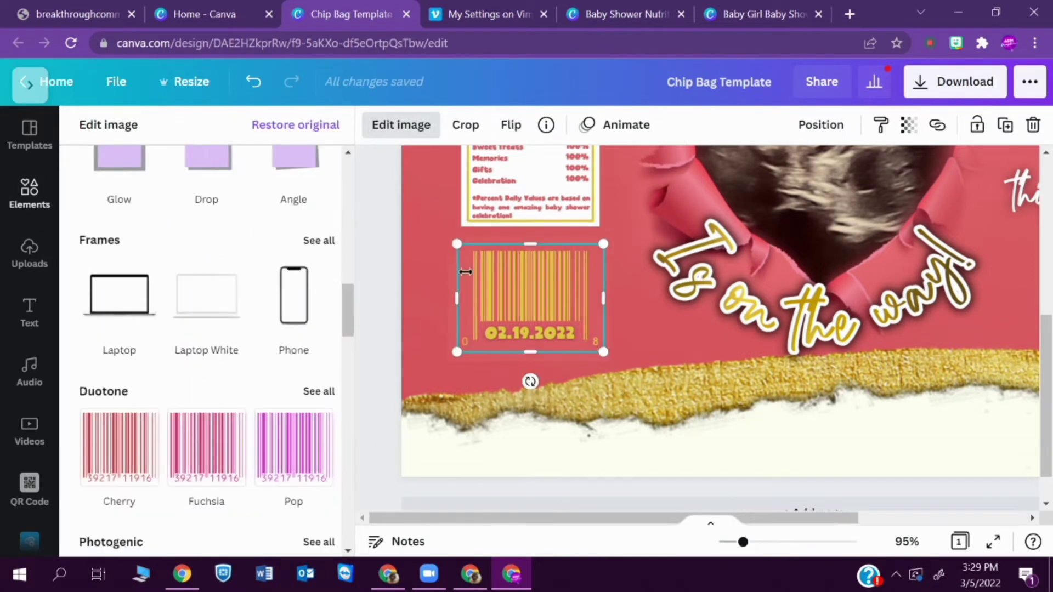
Add a white square outline from Lines & Shapes and fit it as a frame around the barcode panel.
click(30, 192)
click(313, 337)
click(154, 347)
drag(363, 360, 588, 253)
drag(597, 210, 475, 423)
drag(666, 450, 598, 418)
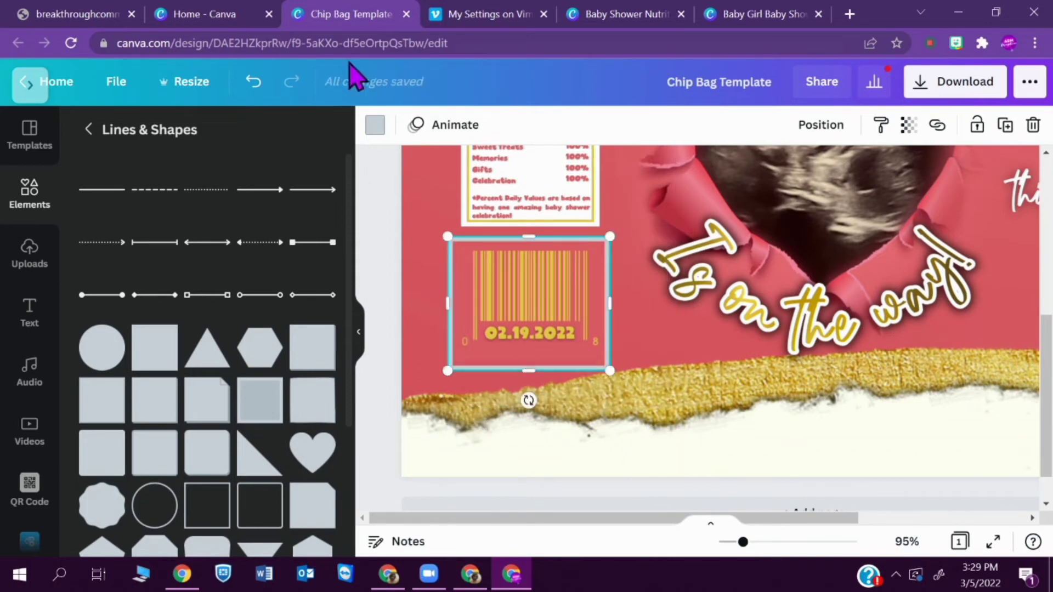
drag(528, 371, 524, 354)
click(383, 294)
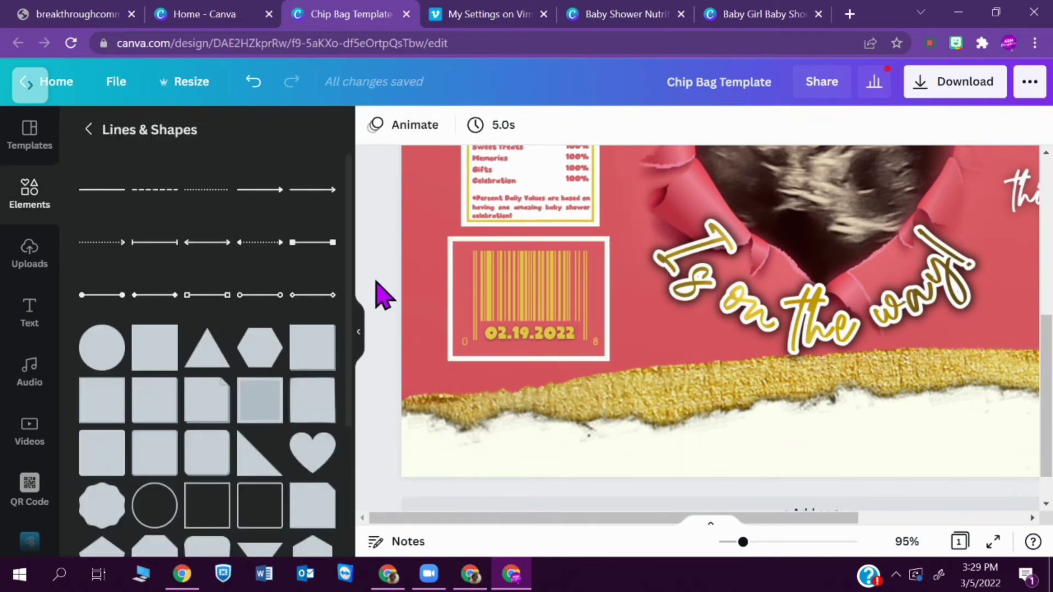
Search the uploads for "doritos" and insert the Doritos logo image into the chip bag design.
drag(743, 542, 729, 542)
click(30, 253)
click(187, 137)
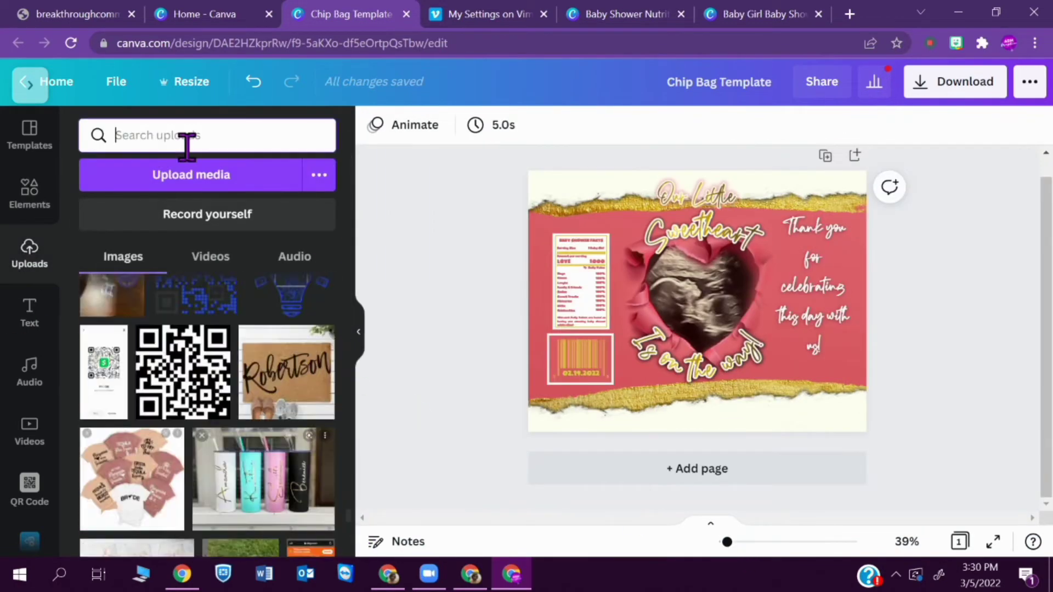
text(doritos)
click(255, 386)
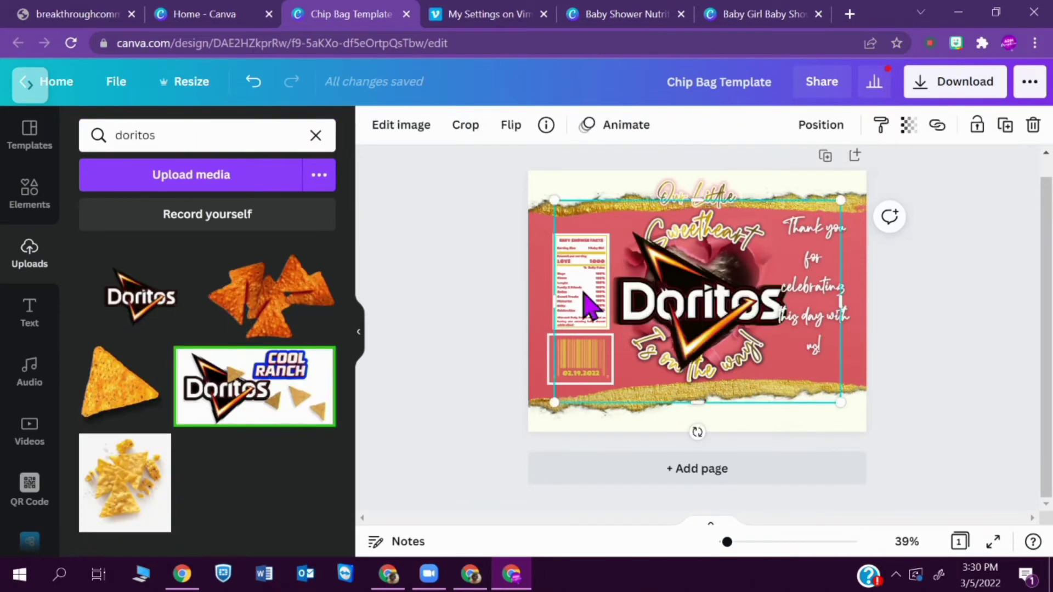
Shrink the Doritos logo into the bag's upper-left corner above the facts label and apply a Glow shadow to it.
drag(588, 301, 581, 207)
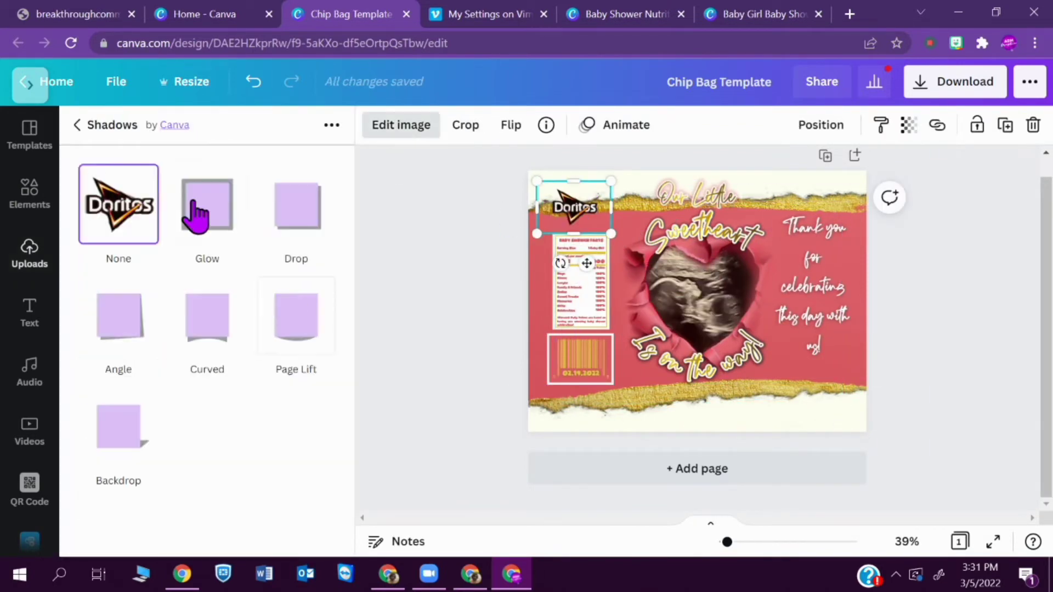
click(203, 213)
click(282, 528)
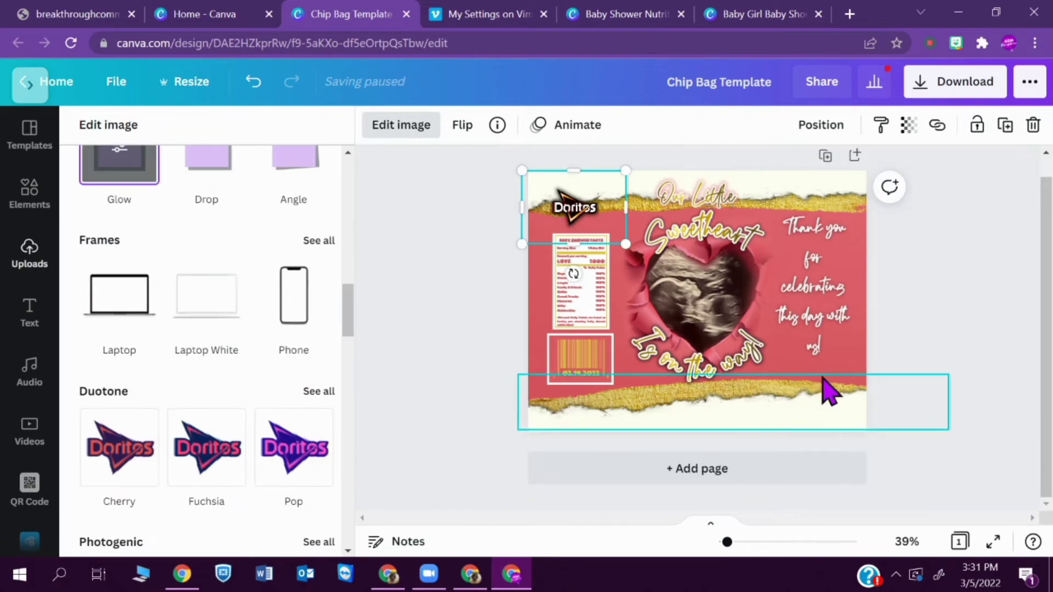
Adjust the transparency of the lower gold torn-paper strip and move the thank-you text slightly down.
click(828, 387)
click(909, 125)
drag(853, 175, 888, 197)
click(852, 298)
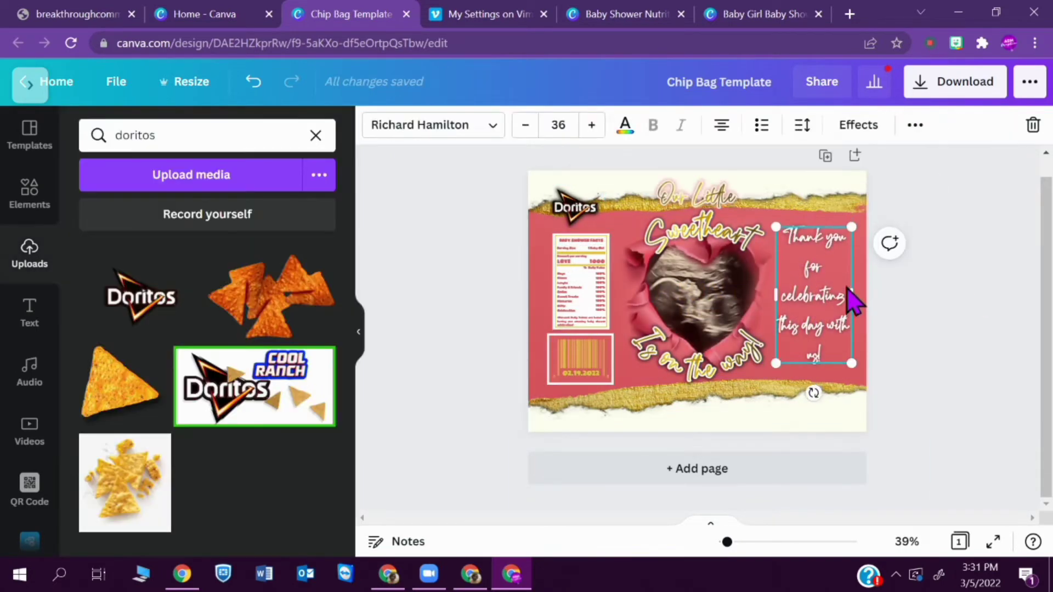
Apply a Drop shadow to the "Our Little" lettering above the heart.
click(695, 200)
click(399, 124)
click(270, 219)
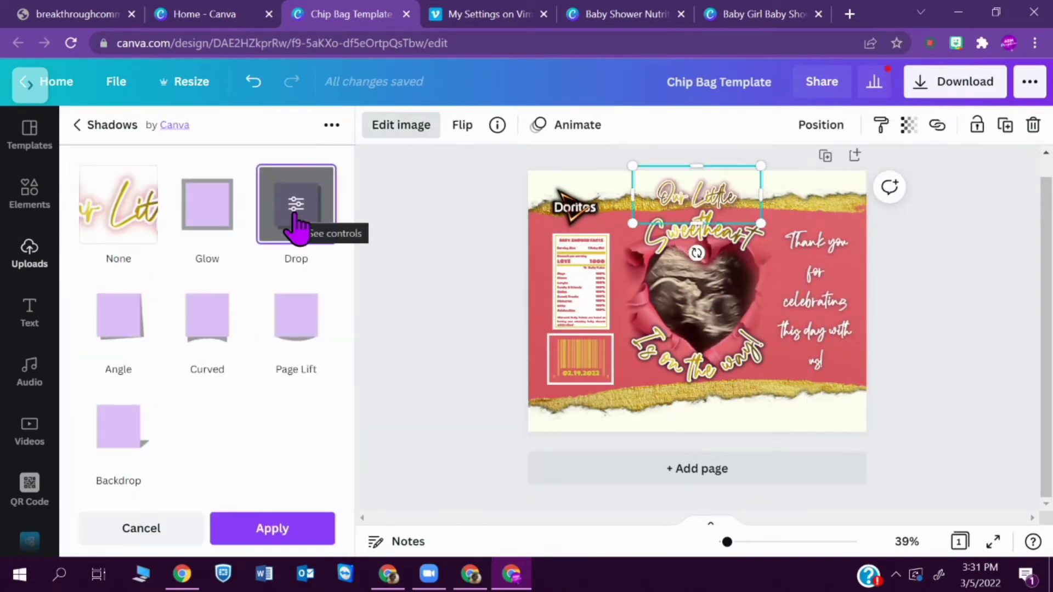
click(282, 528)
click(691, 214)
click(990, 286)
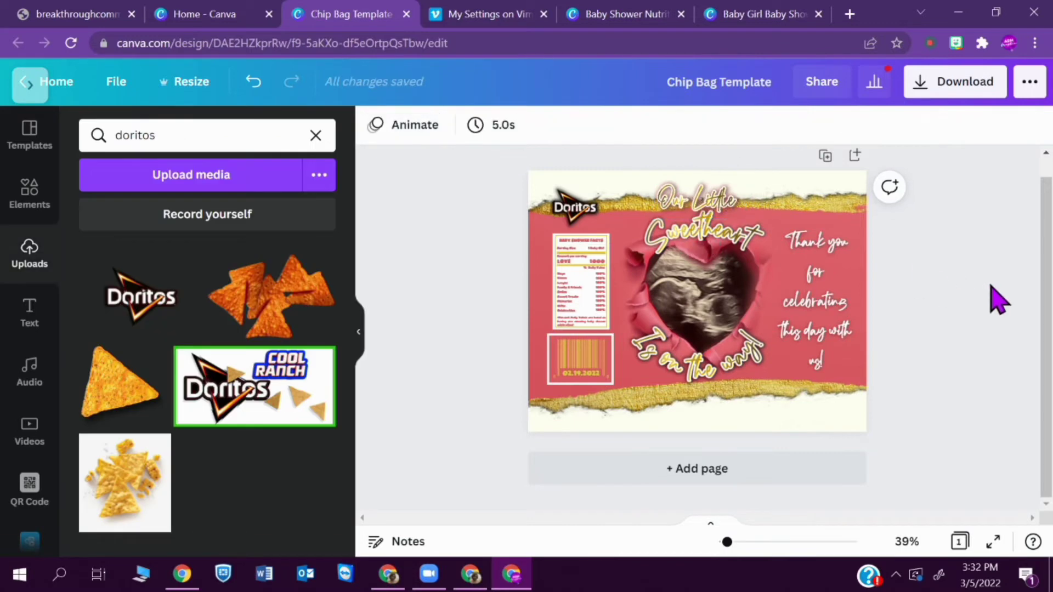
Make a copy of the Chip Bag Template design.
click(116, 81)
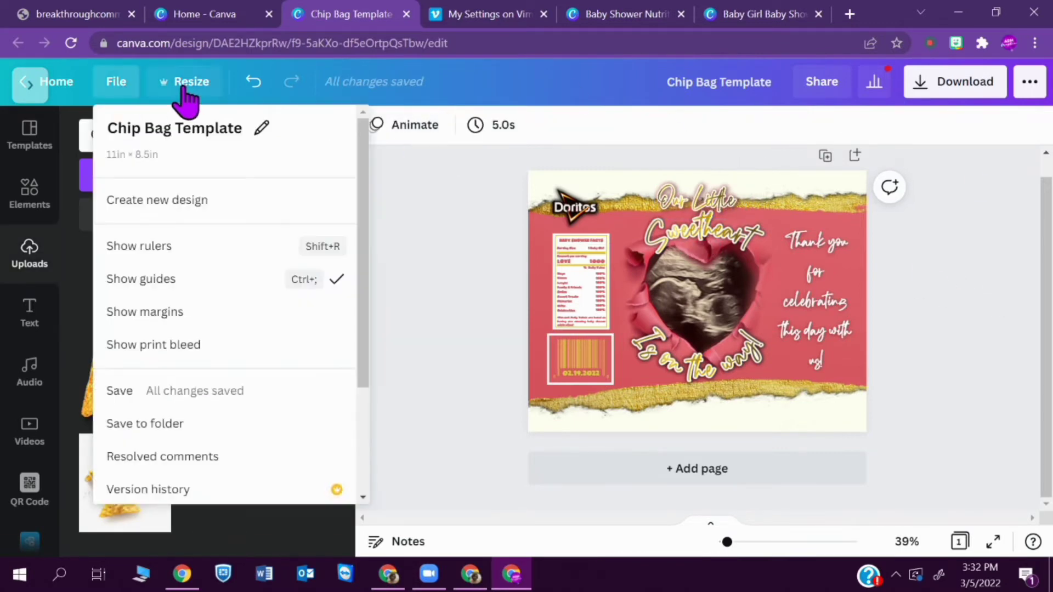
scroll(235, 318, down, 3)
click(164, 369)
Return to the original Chip Bag Template and select all of its elements to show the separate layers.
key(ctrl+Page_Up)
key(ctrl+a)
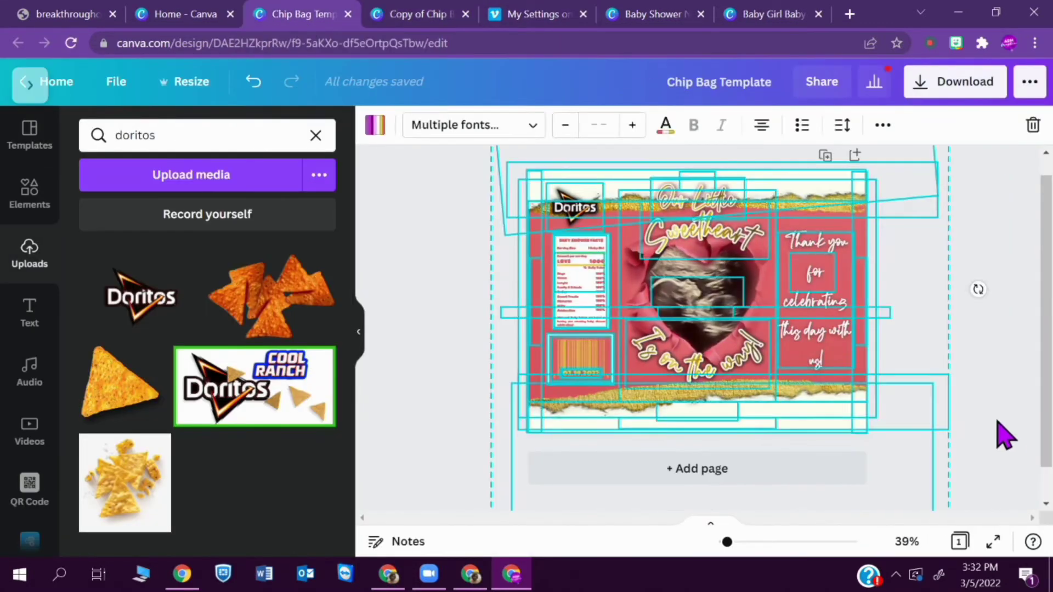
click(840, 306)
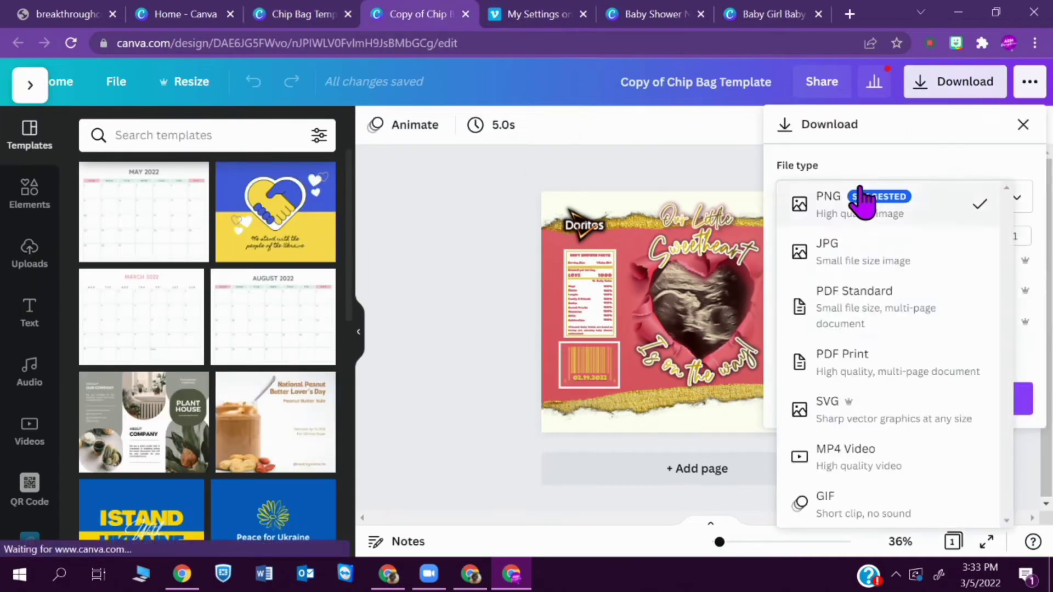
Download the copied chip bag design as PDF Print and open the downloaded PDF.
click(878, 353)
click(875, 305)
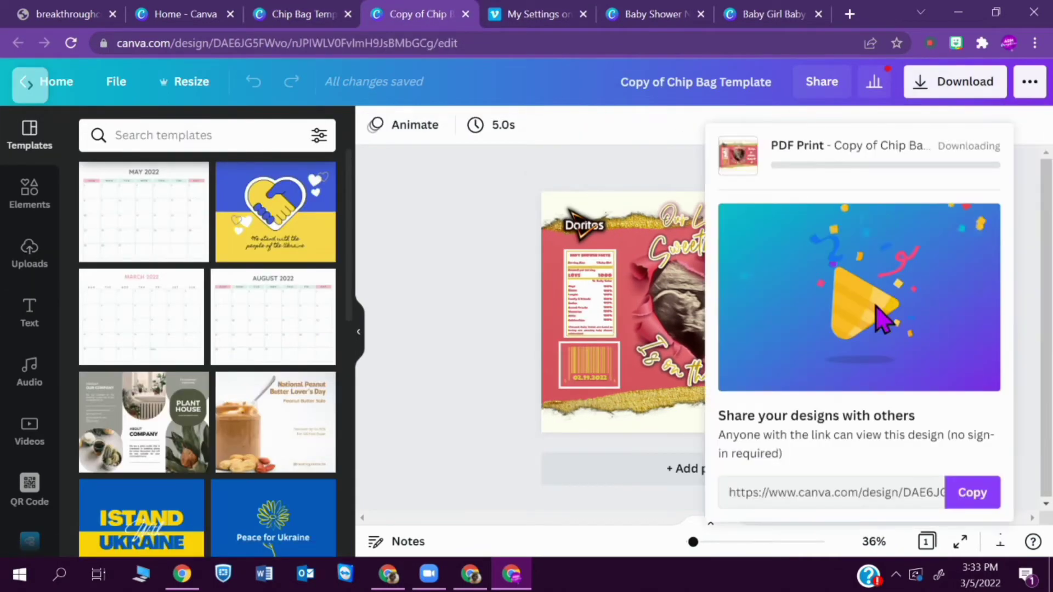
click(110, 540)
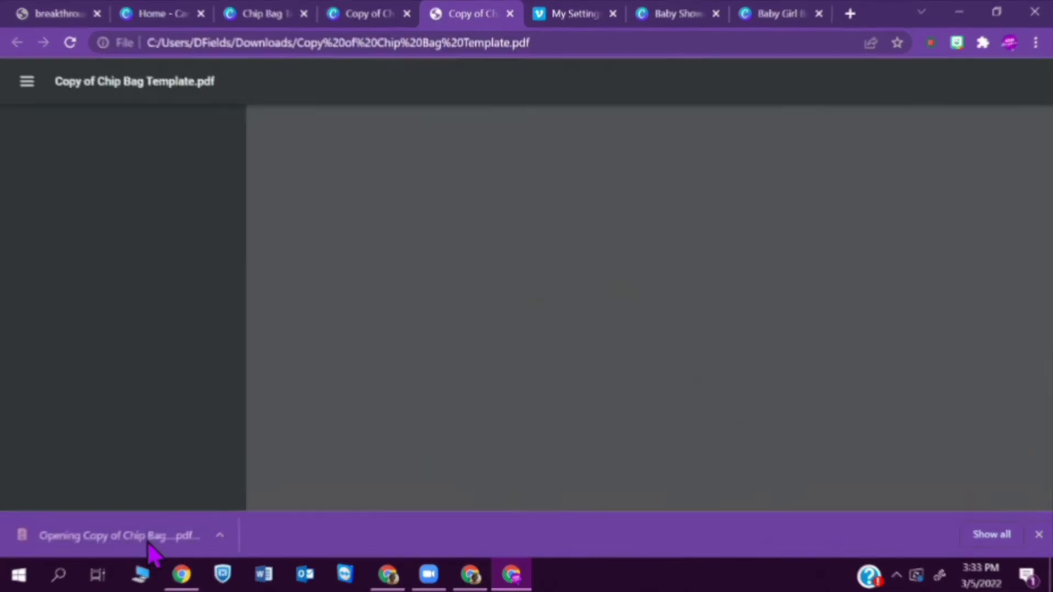